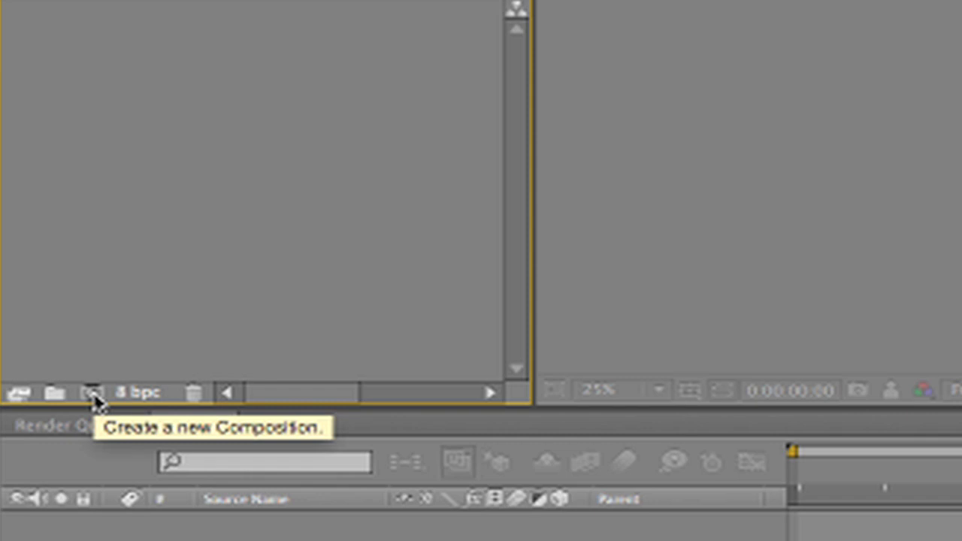
Start a new composition named 'How TO Video 1', correcting the mistyped capital O
{"action": "left_click", "coordinate": [93, 391]}
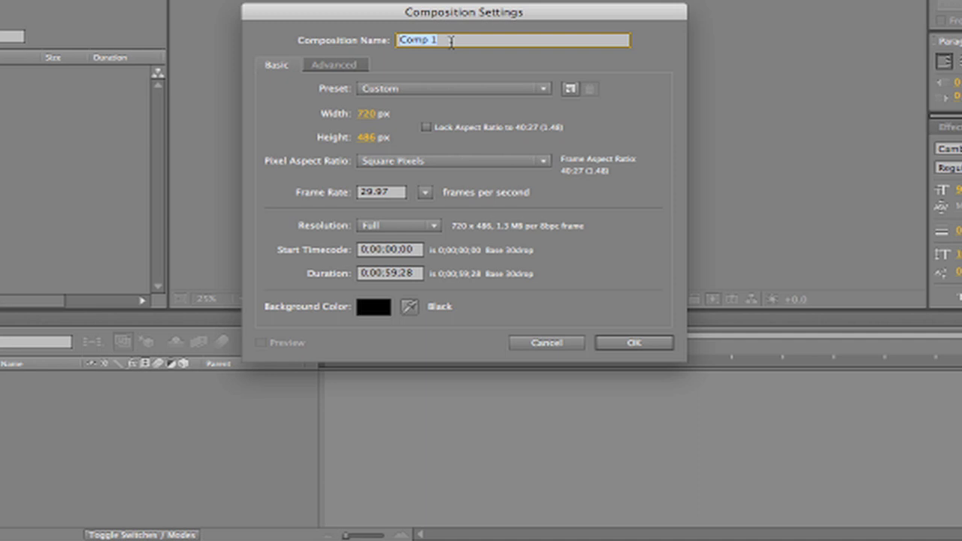
{"action": "type", "text": "HOw TO Video 1"}
{"action": "left_click", "coordinate": [412, 39]}
{"action": "key", "text": "BackSpace"}
{"action": "type", "text": "o"}
{"action": "left_click", "coordinate": [438, 90]}
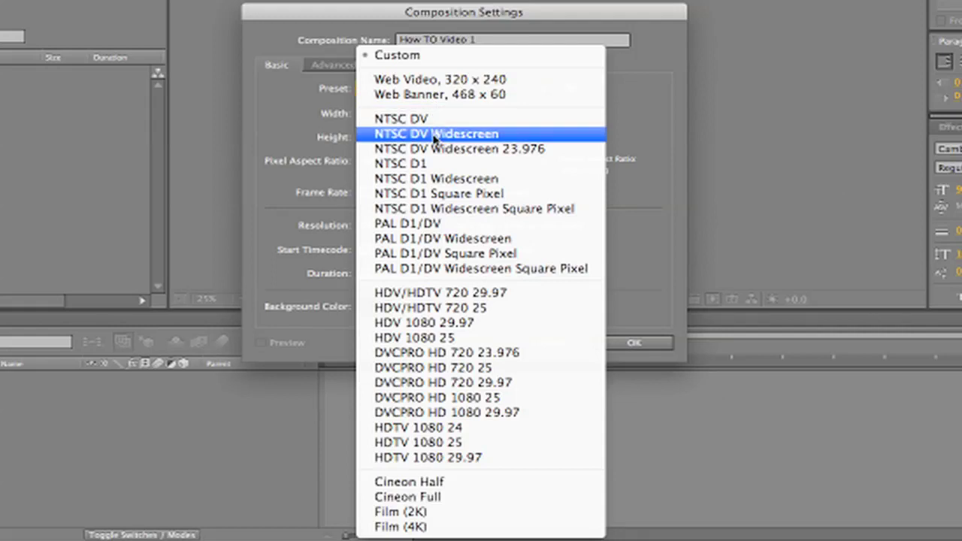
Choose the NTSC DV Widescreen preset, keeping the D1/DV NTSC Widescreen (1.21) pixel aspect
{"action": "left_click", "coordinate": [434, 135]}
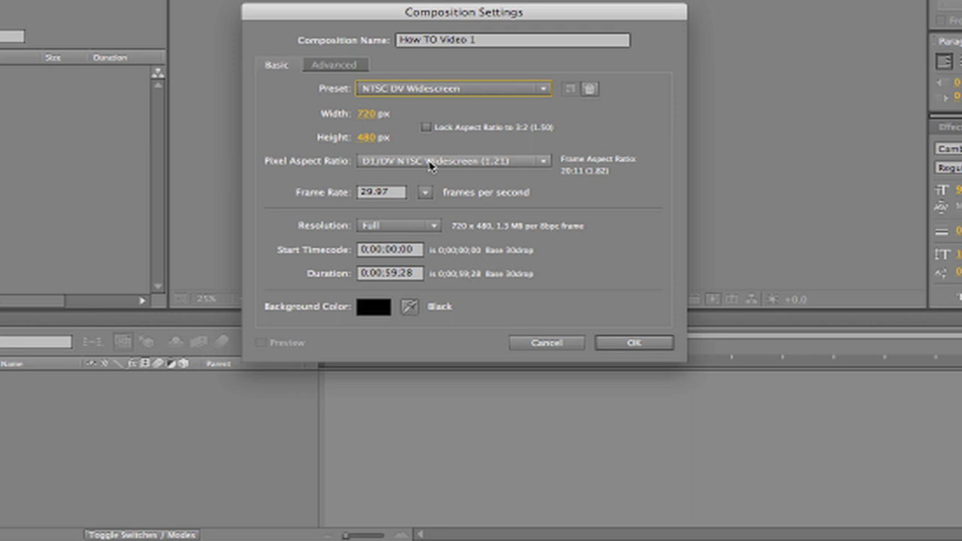
{"action": "left_click", "coordinate": [430, 164]}
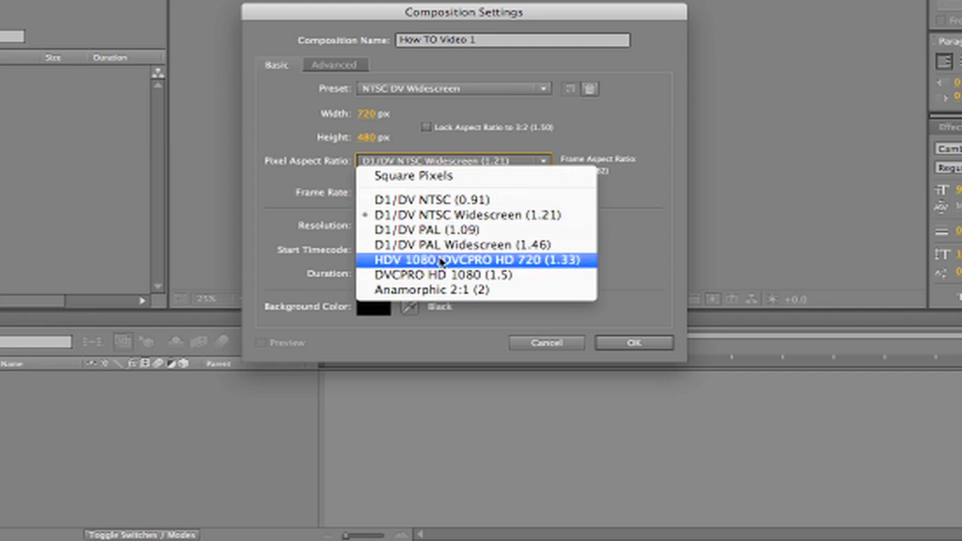
{"action": "left_click", "coordinate": [444, 215]}
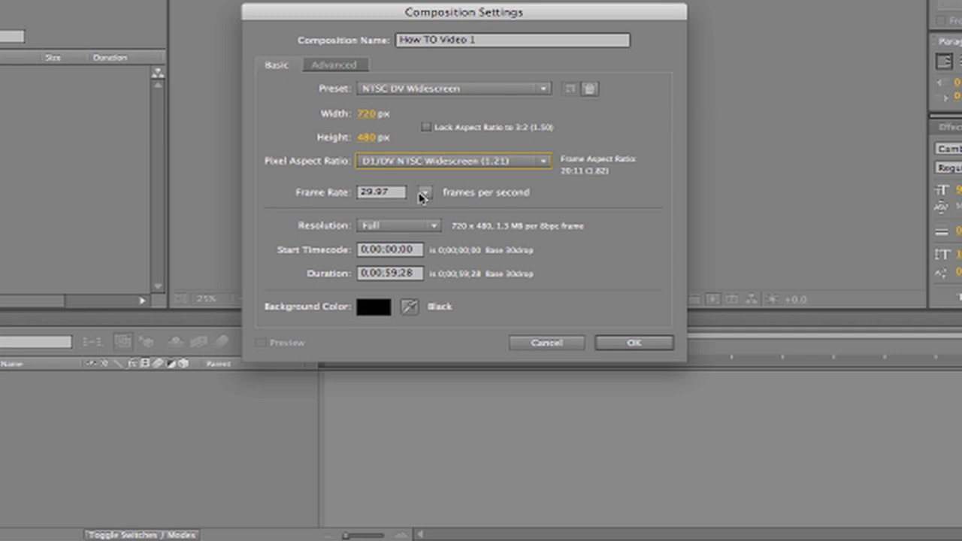
{"action": "left_click", "coordinate": [417, 227]}
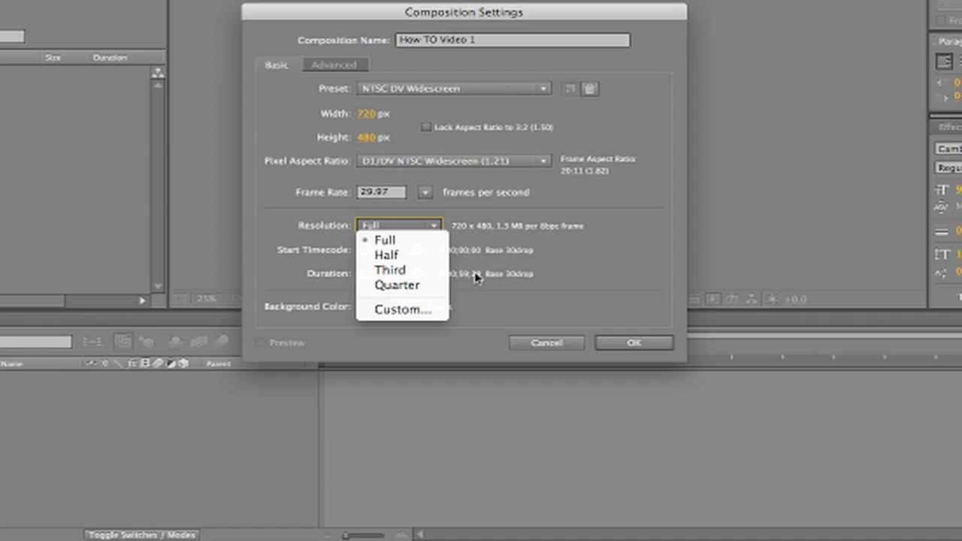
Leave the composition resolution at Full
{"action": "left_click", "coordinate": [601, 279]}
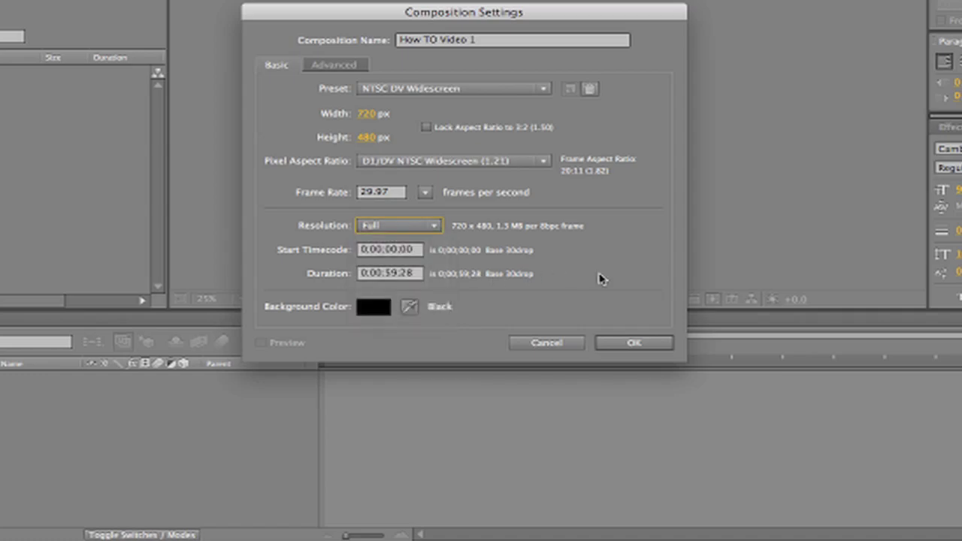
{"action": "left_click", "coordinate": [419, 235]}
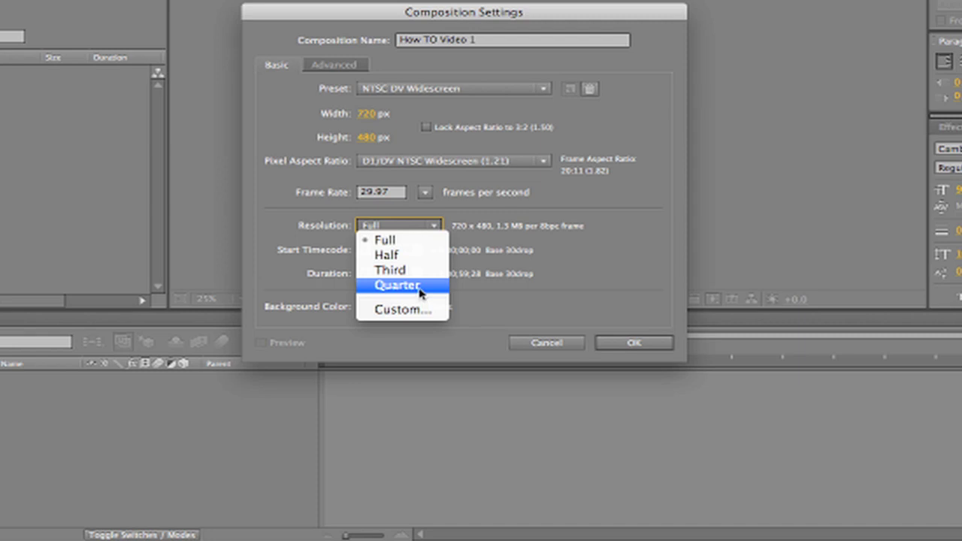
{"action": "left_click", "coordinate": [565, 265]}
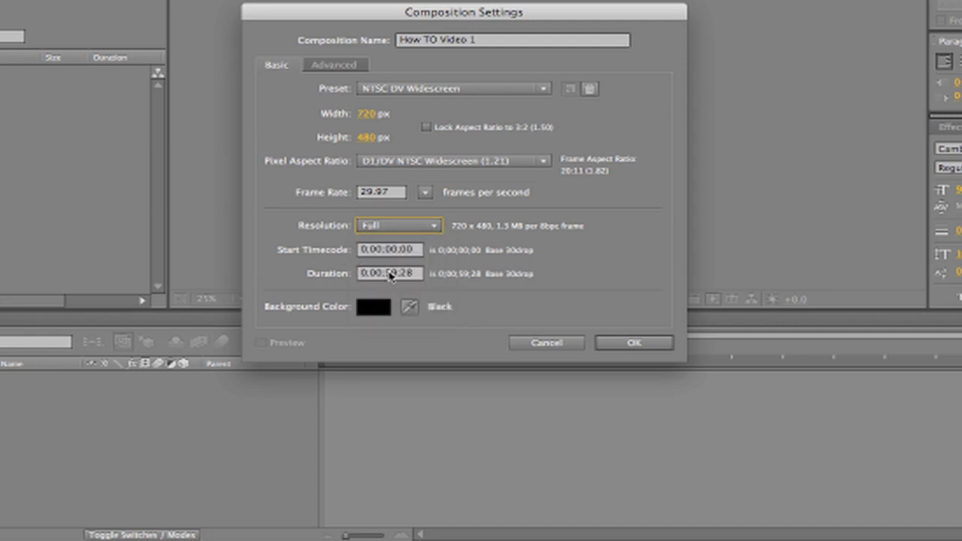
Set the duration to 0;00;30;00 and confirm to create the composition
{"action": "left_click", "coordinate": [391, 277]}
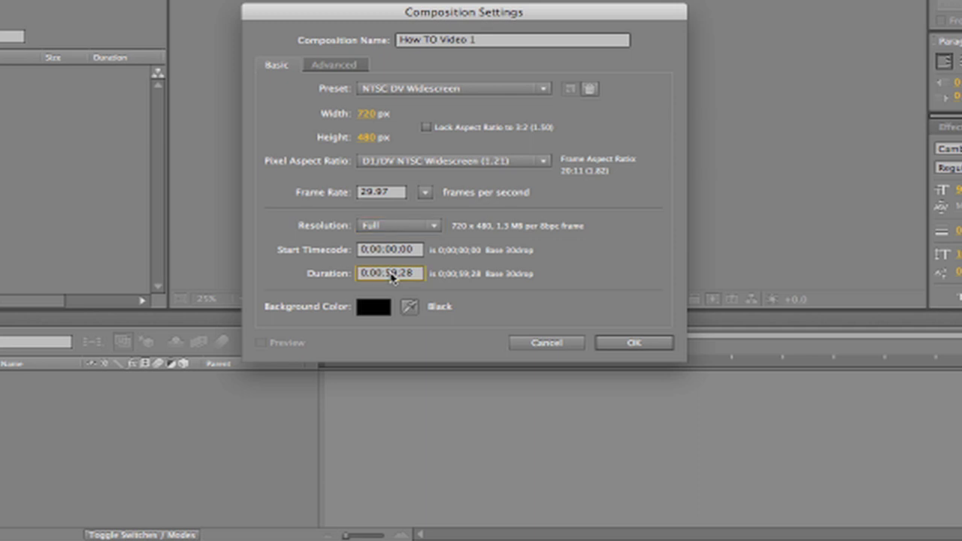
{"action": "double_click", "coordinate": [389, 274]}
{"action": "type", "text": "30"}
{"action": "key", "text": "End"}
{"action": "key", "text": "BackSpace"}
{"action": "key", "text": "BackSpace"}
{"action": "type", "text": "00"}
{"action": "key", "text": "Return"}
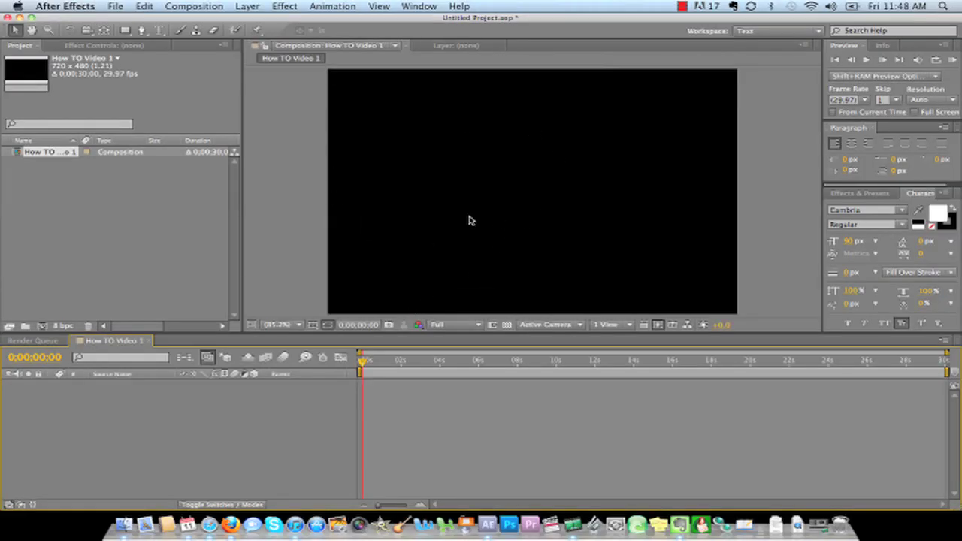
Drag Coming Soon.jpg from the Desktop Finder window into the Project panel
{"action": "left_click", "coordinate": [105, 188]}
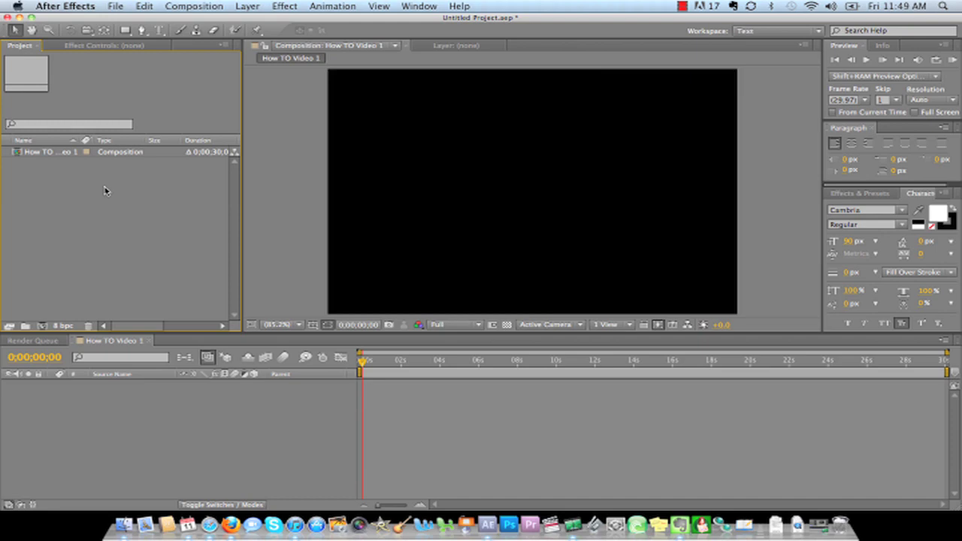
{"action": "left_click", "coordinate": [123, 523]}
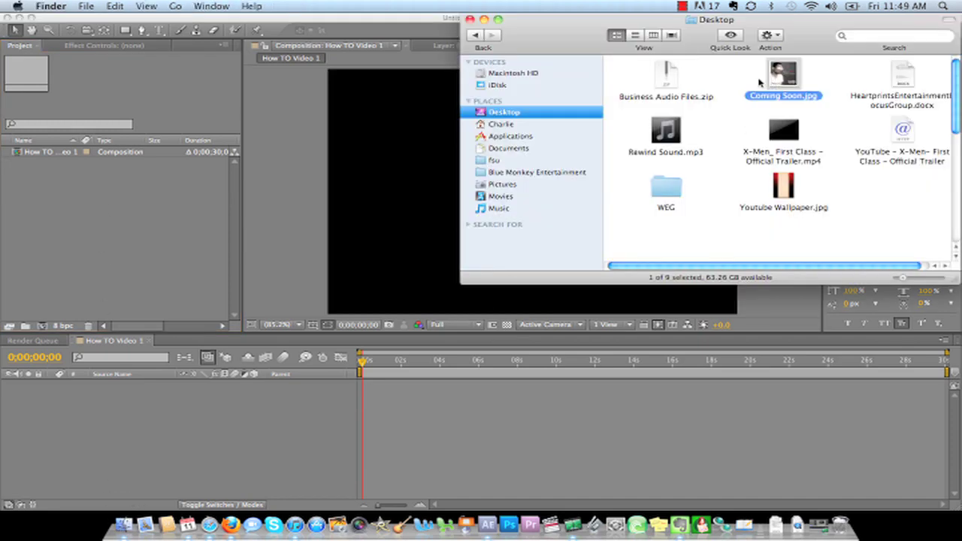
{"action": "left_click_drag", "start_coordinate": [772, 82], "coordinate": [41, 229]}
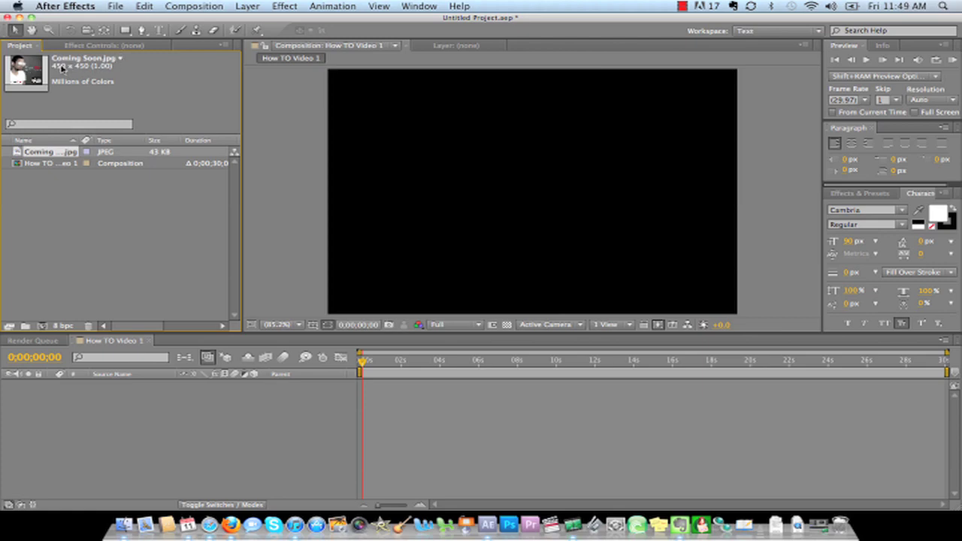
Drag Coming Soon.jpg into the timeline so it becomes layer 1 of How TO Video 1
{"action": "left_click", "coordinate": [88, 205]}
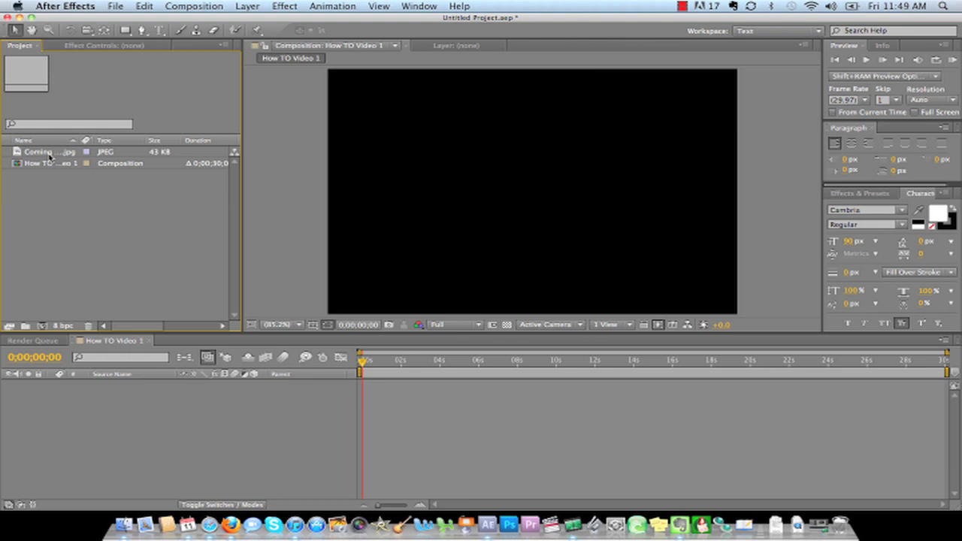
{"action": "left_click", "coordinate": [49, 153]}
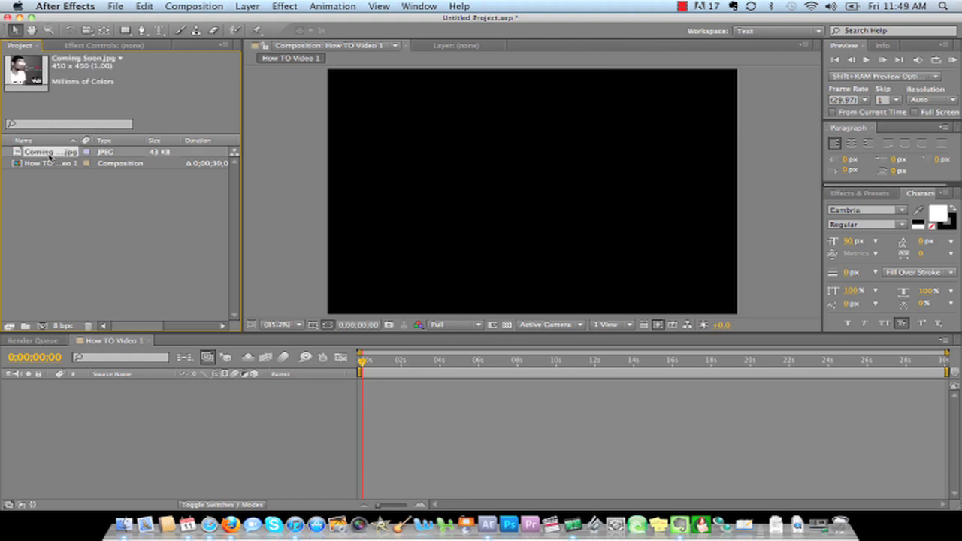
{"action": "mouse_move", "coordinate": [49, 155]}
{"action": "left_mouse_down"}
{"action": "mouse_move", "coordinate": [155, 176]}
{"action": "mouse_move", "coordinate": [103, 228]}
{"action": "mouse_move", "coordinate": [122, 418]}
{"action": "mouse_move", "coordinate": [468, 431]}
{"action": "mouse_move", "coordinate": [233, 431]}
{"action": "mouse_move", "coordinate": [469, 440]}
{"action": "mouse_move", "coordinate": [231, 434]}
{"action": "mouse_move", "coordinate": [532, 198]}
{"action": "left_mouse_up"}
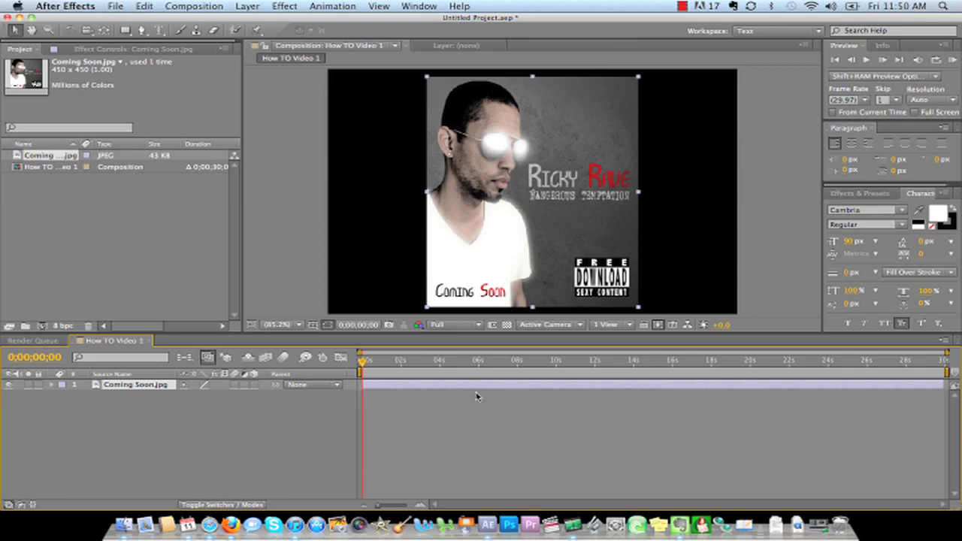
{"action": "left_click", "coordinate": [478, 416]}
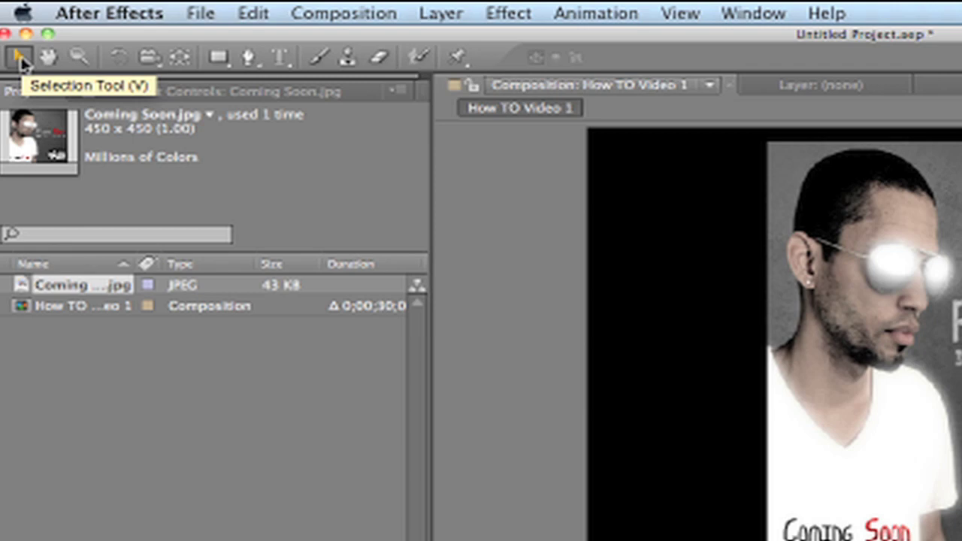
{"action": "left_click", "coordinate": [43, 60]}
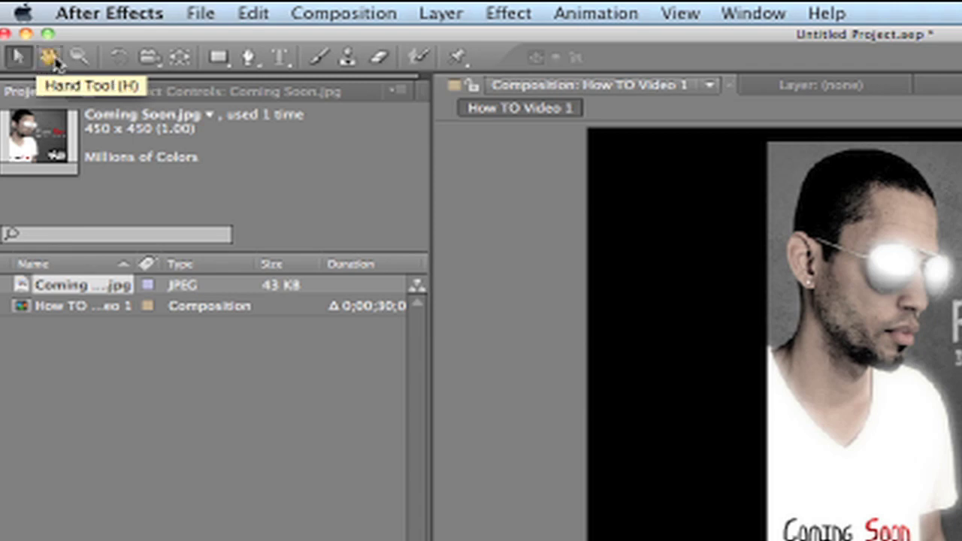
{"action": "left_click", "coordinate": [81, 60]}
{"action": "left_click", "coordinate": [149, 58]}
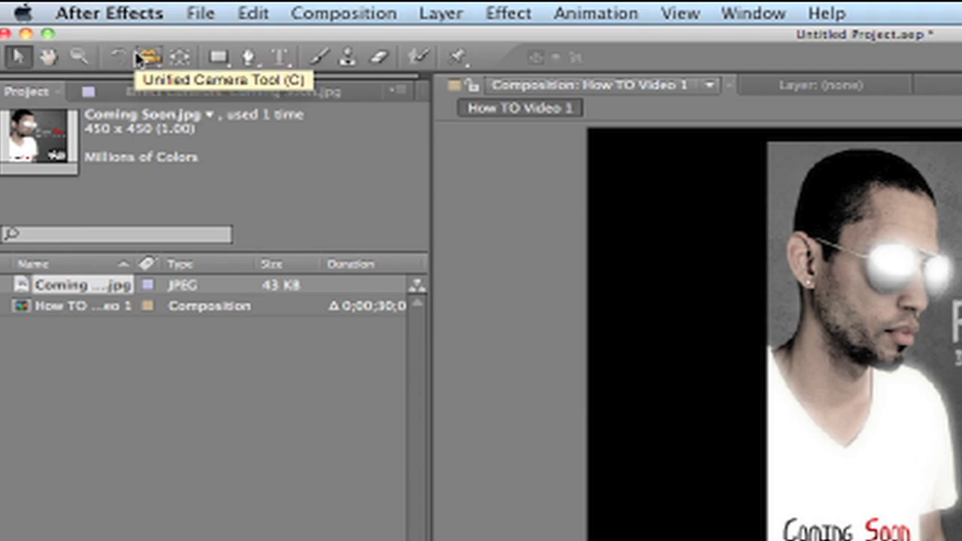
{"action": "left_click", "coordinate": [219, 58]}
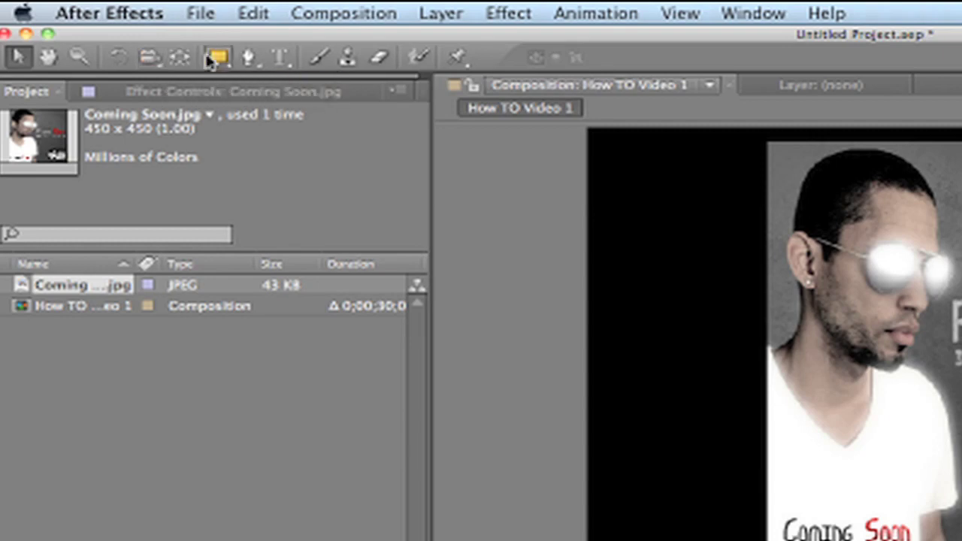
{"action": "left_click", "coordinate": [248, 59]}
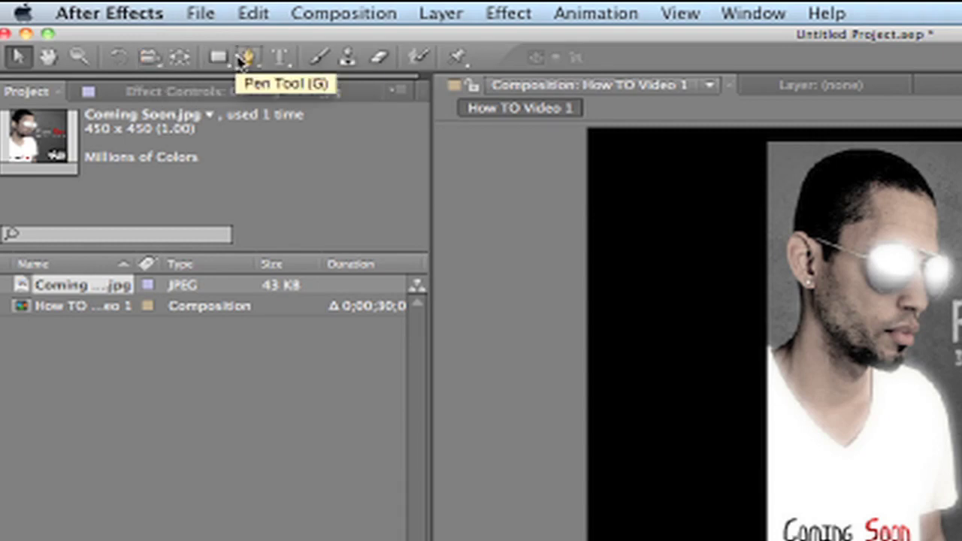
{"action": "left_click", "coordinate": [277, 59]}
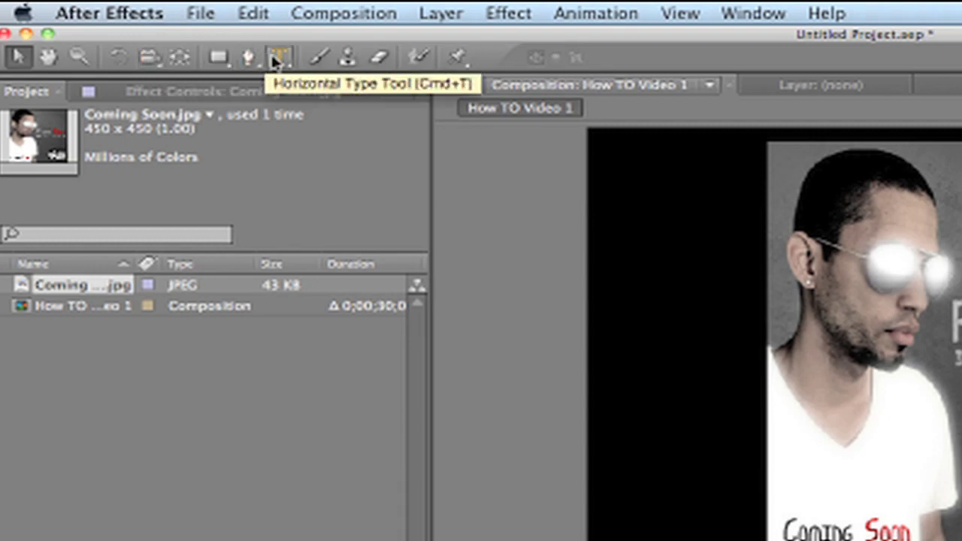
{"action": "left_click", "coordinate": [314, 60]}
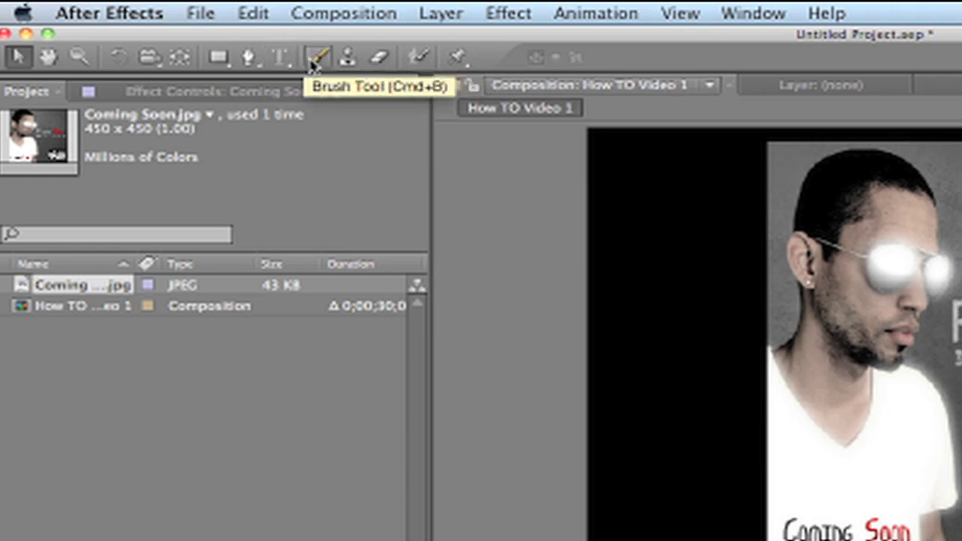
{"action": "left_click", "coordinate": [346, 58]}
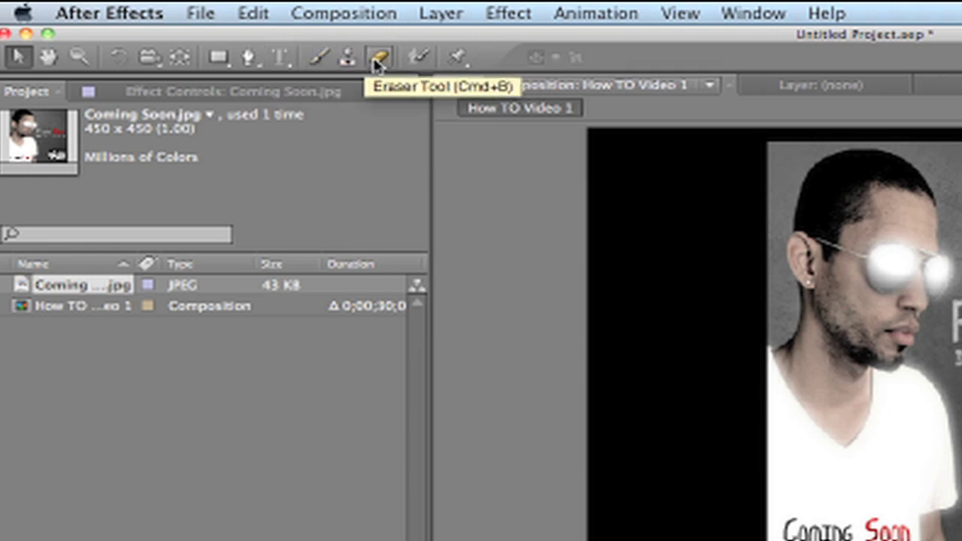
{"action": "left_click", "coordinate": [379, 59]}
{"action": "left_click", "coordinate": [417, 60]}
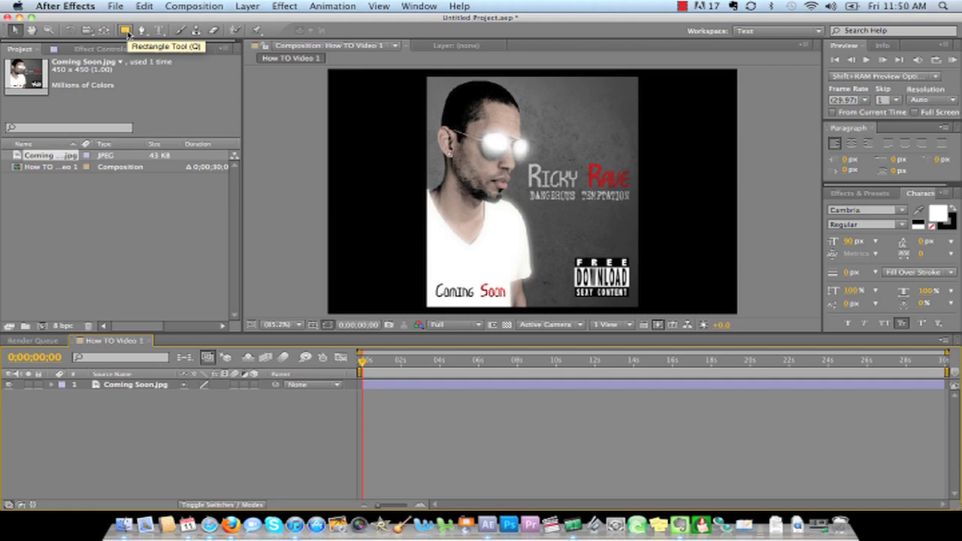
{"action": "left_click", "coordinate": [127, 33]}
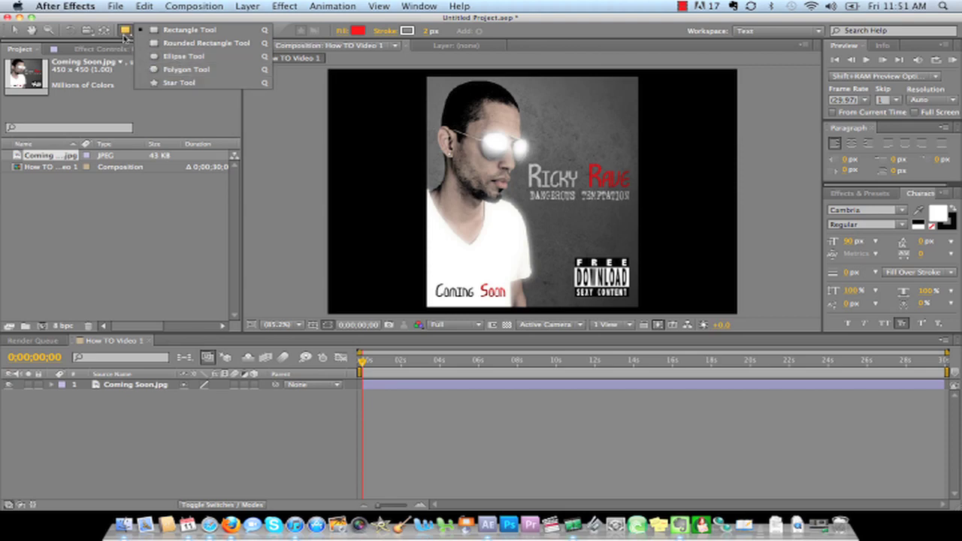
{"action": "left_click", "coordinate": [124, 34]}
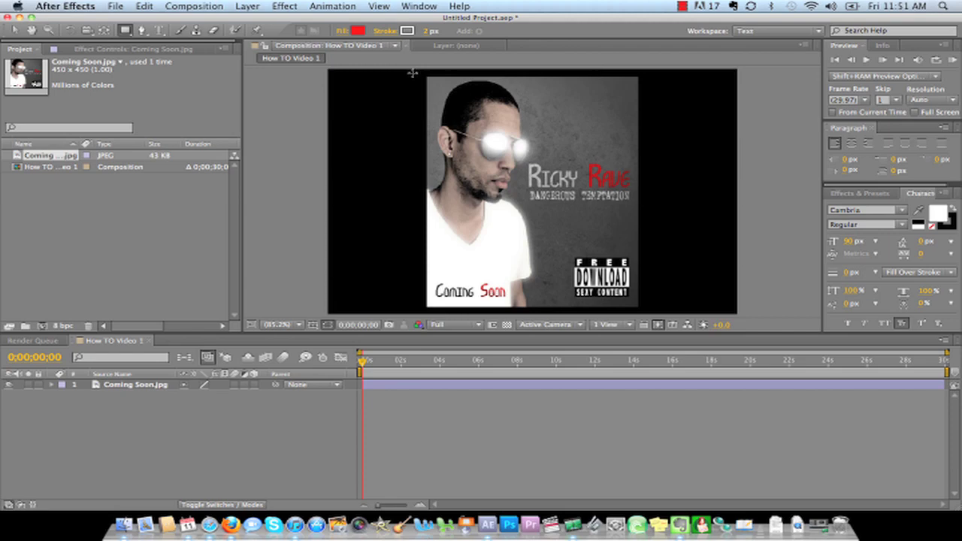
{"action": "left_click", "coordinate": [413, 387]}
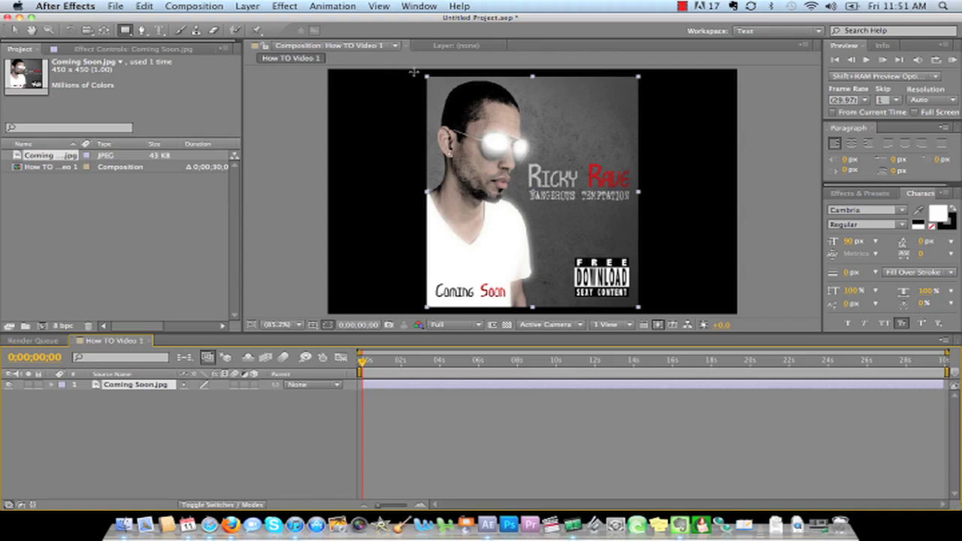
{"action": "left_click_drag", "start_coordinate": [413, 72], "coordinate": [652, 158]}
{"action": "left_click", "coordinate": [612, 466]}
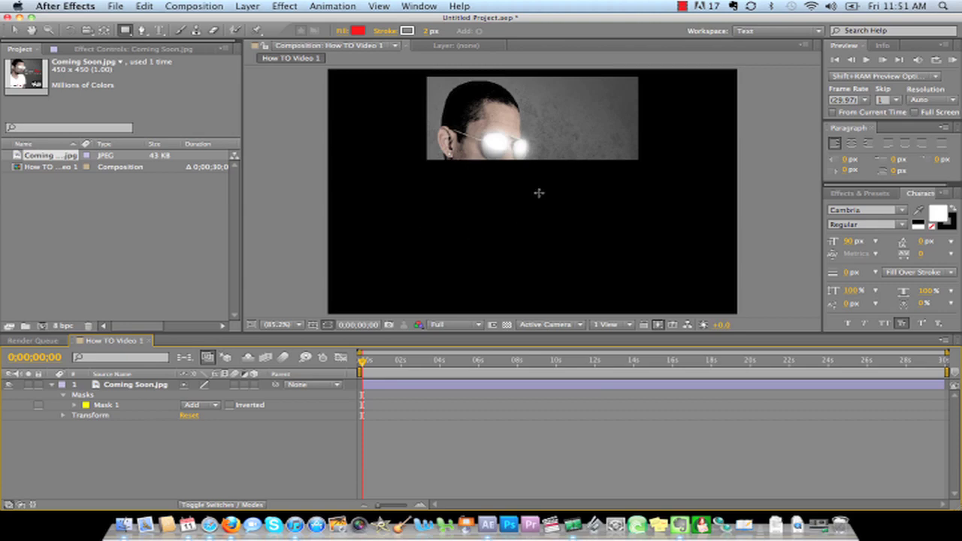
{"action": "left_click", "coordinate": [145, 6]}
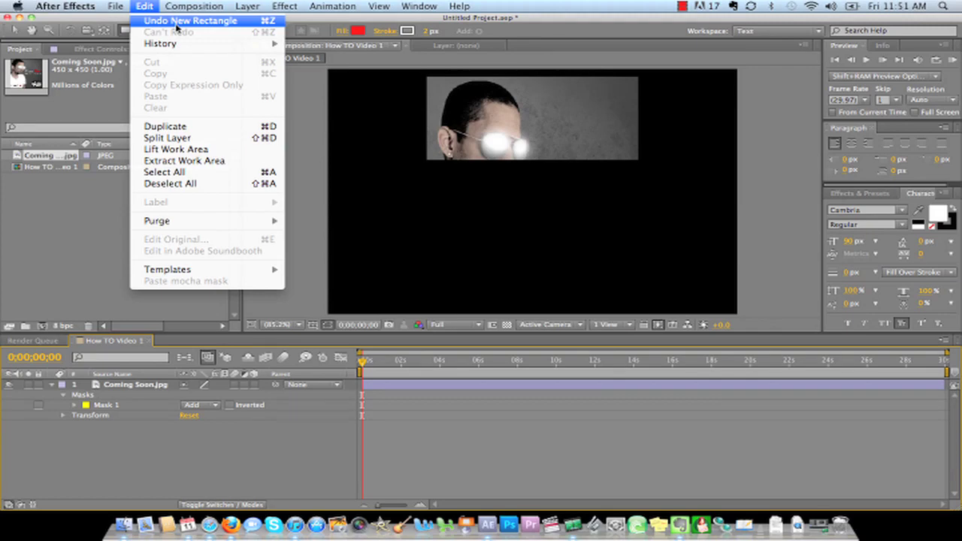
{"action": "left_click", "coordinate": [176, 22]}
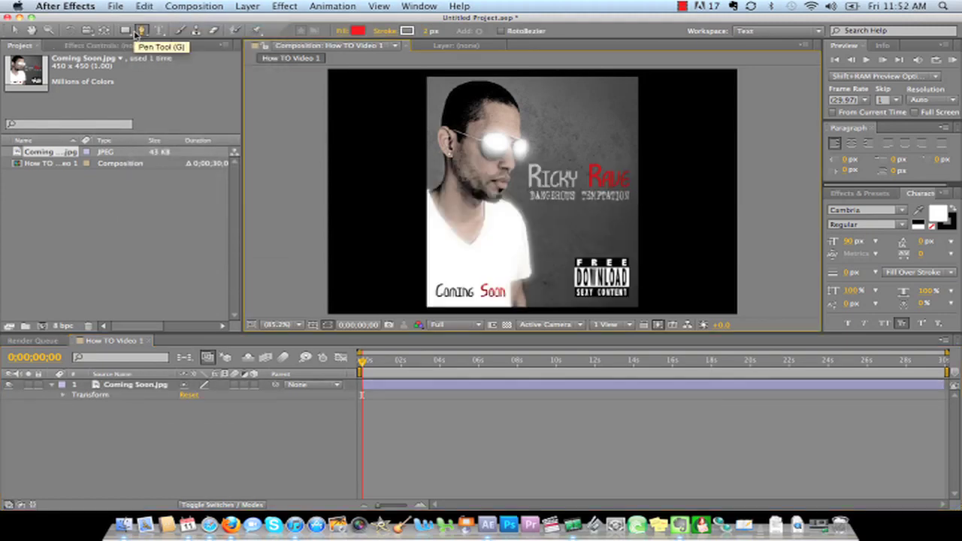
Draw a closed seven-point Pen mask over the Coming Soon.jpg layer
{"action": "left_click", "coordinate": [427, 387]}
{"action": "left_click", "coordinate": [385, 195]}
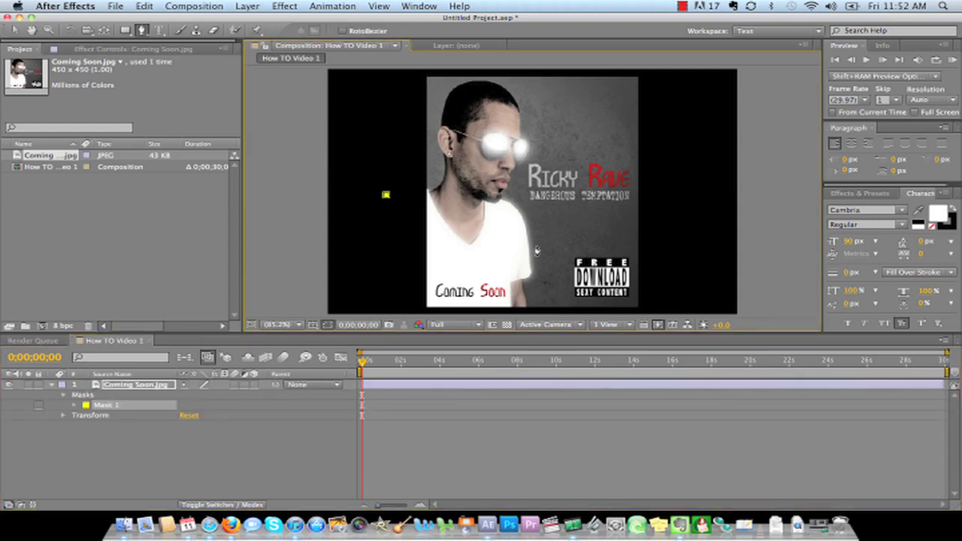
{"action": "left_click", "coordinate": [537, 246]}
{"action": "left_click", "coordinate": [562, 94]}
{"action": "left_click", "coordinate": [718, 157]}
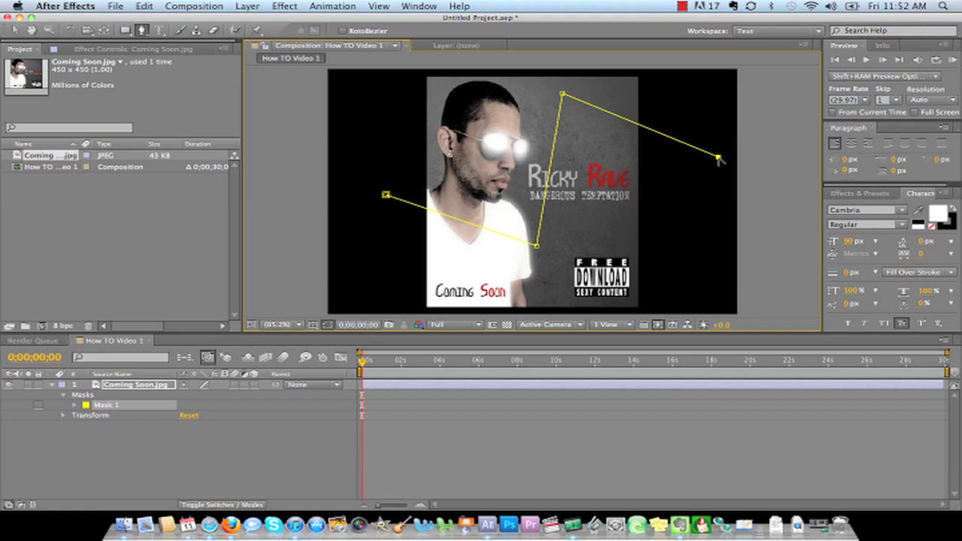
{"action": "left_click", "coordinate": [688, 276]}
{"action": "left_click", "coordinate": [466, 273]}
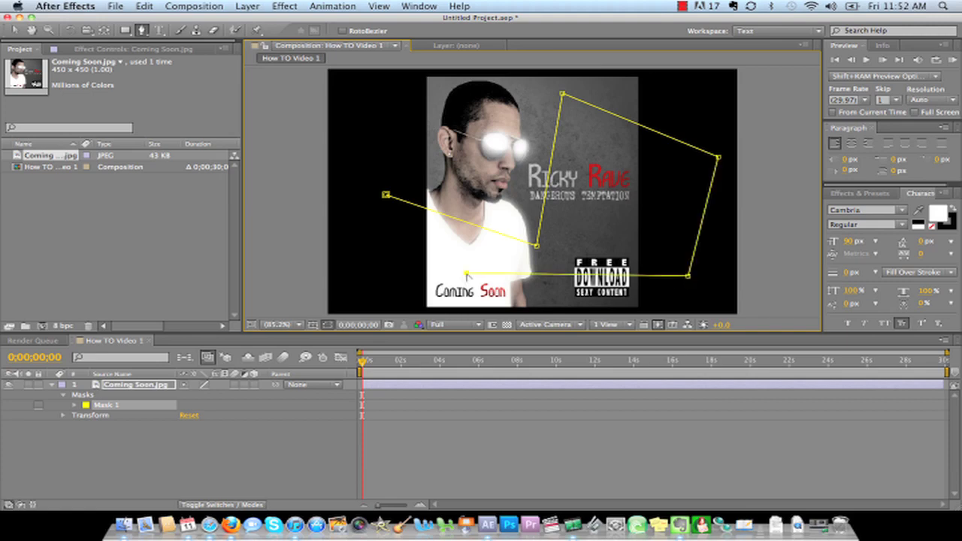
{"action": "left_click", "coordinate": [333, 271]}
{"action": "left_click", "coordinate": [385, 196]}
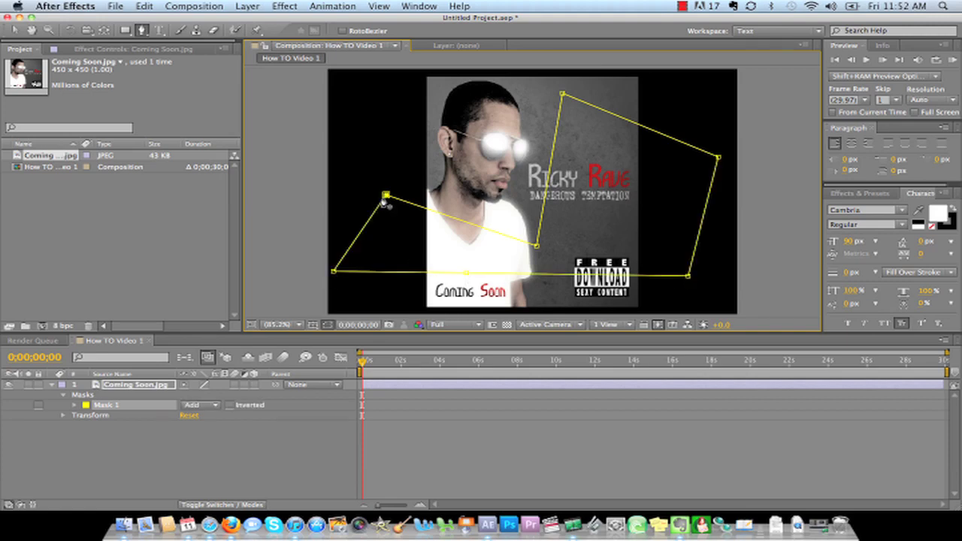
{"action": "left_click", "coordinate": [461, 446]}
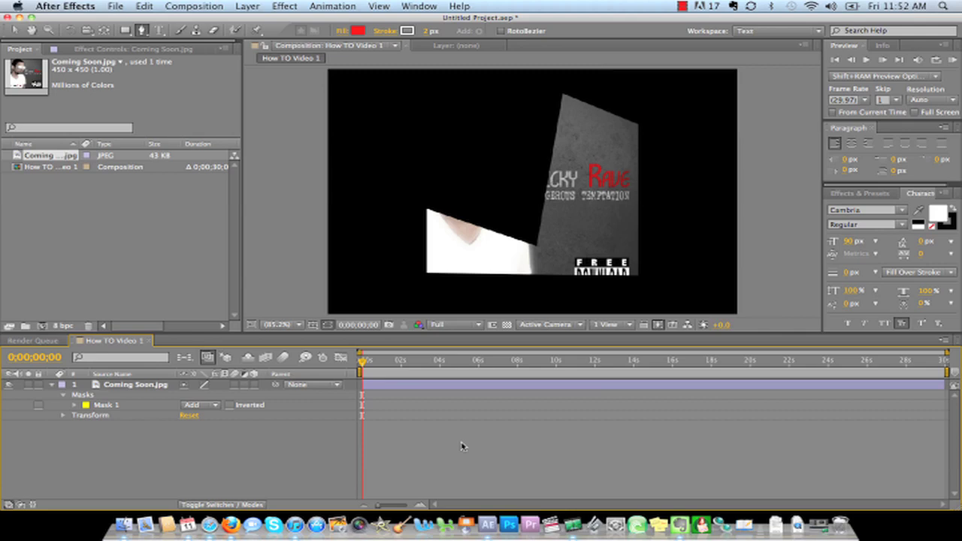
Undo the mask, return to the Selection tool, and reveal the layer's Transform properties
{"action": "key", "text": "super+z"}
{"action": "key", "text": "super+z"}
{"action": "key", "text": "super+z"}
{"action": "key", "text": "super+z"}
{"action": "key", "text": "super+z"}
{"action": "key", "text": "super+z"}
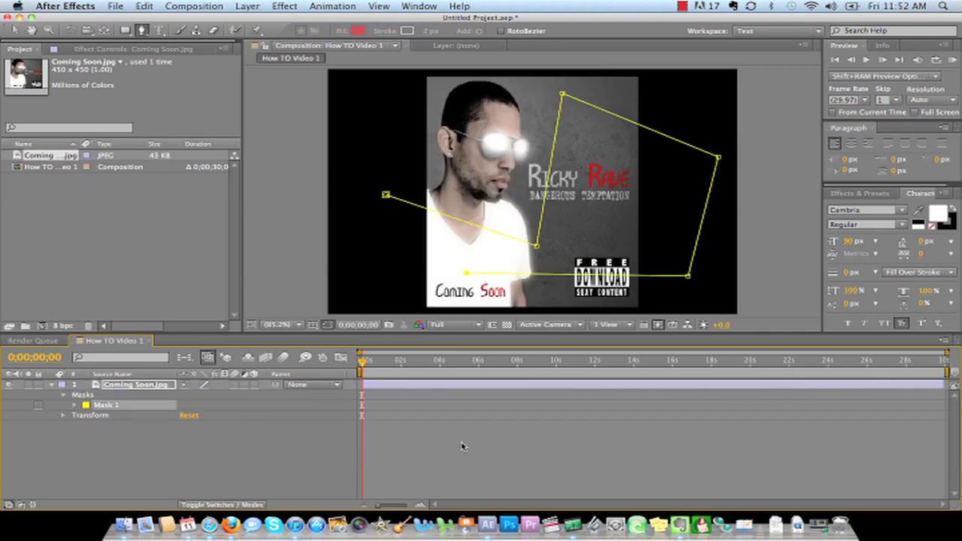
{"action": "key", "text": "super+z"}
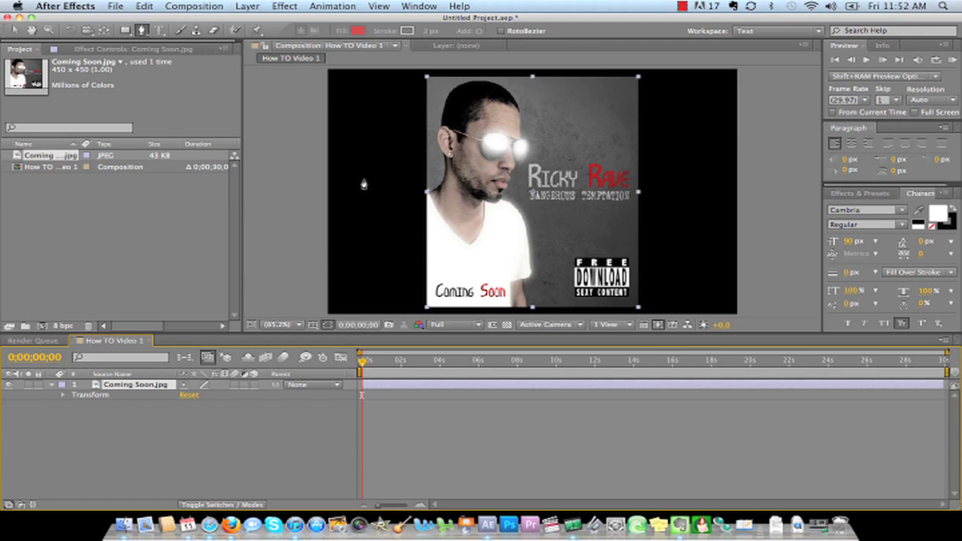
{"action": "key", "text": "v"}
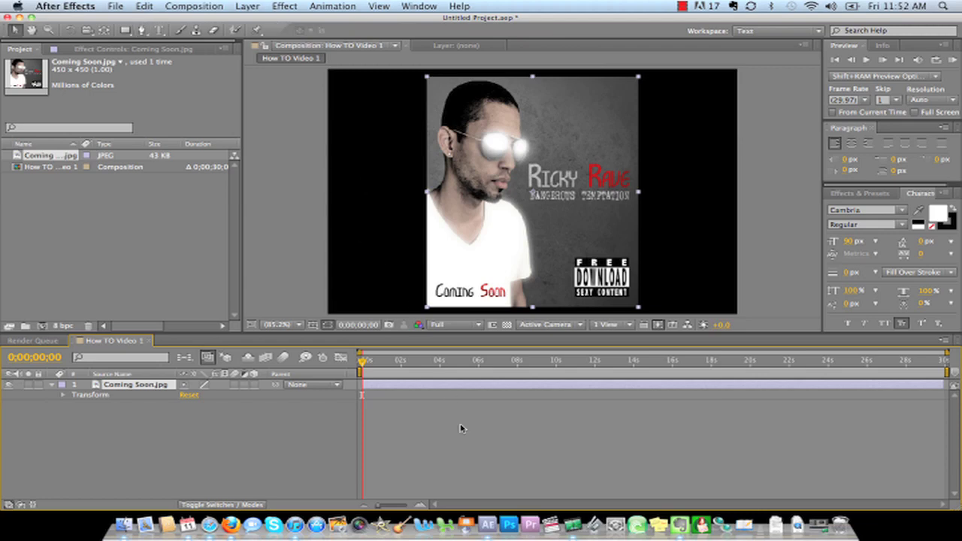
{"action": "left_click", "coordinate": [461, 428]}
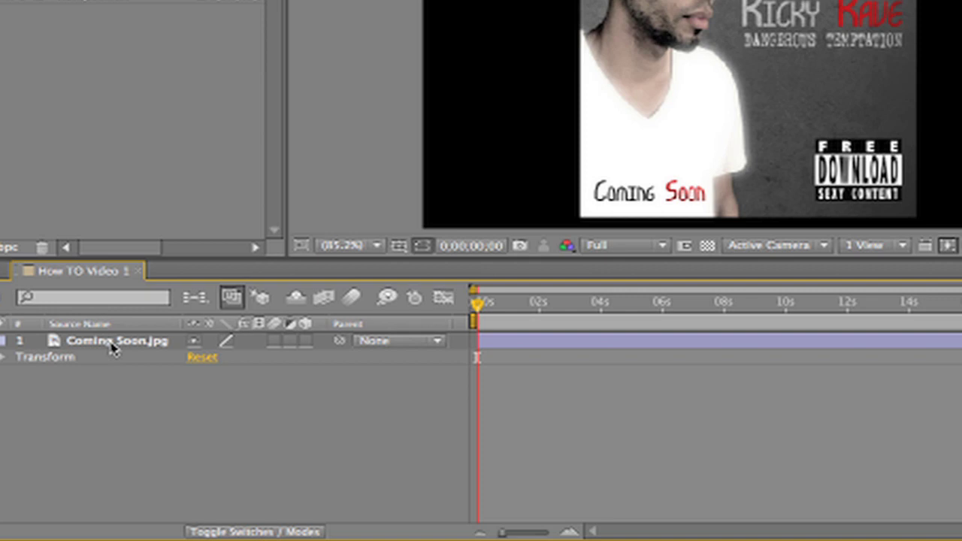
{"action": "left_click", "coordinate": [123, 387]}
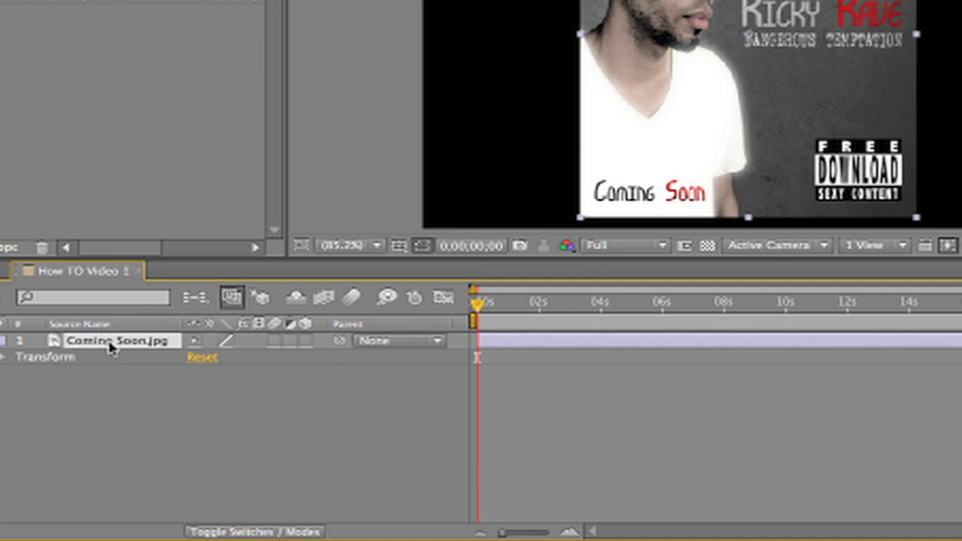
{"action": "left_click", "coordinate": [7, 357]}
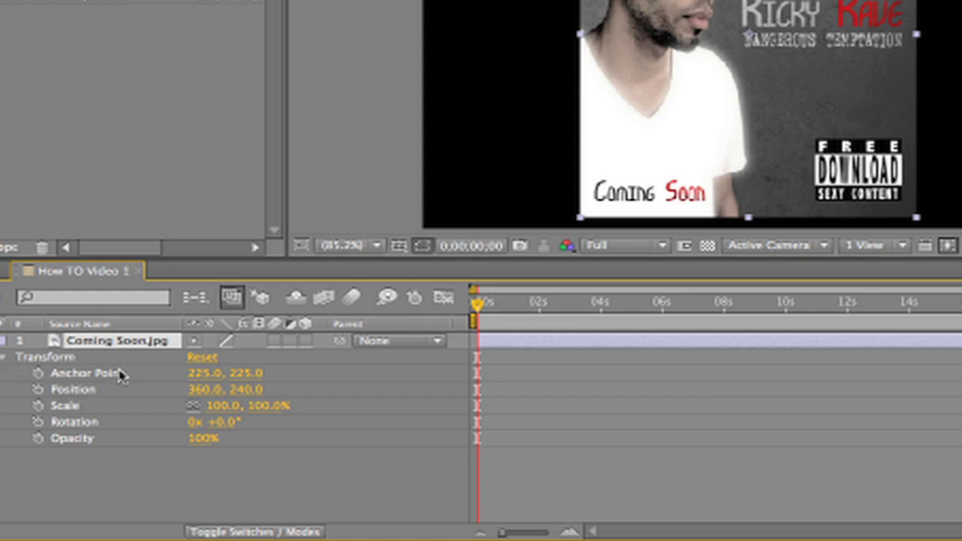
{"action": "left_click", "coordinate": [107, 389]}
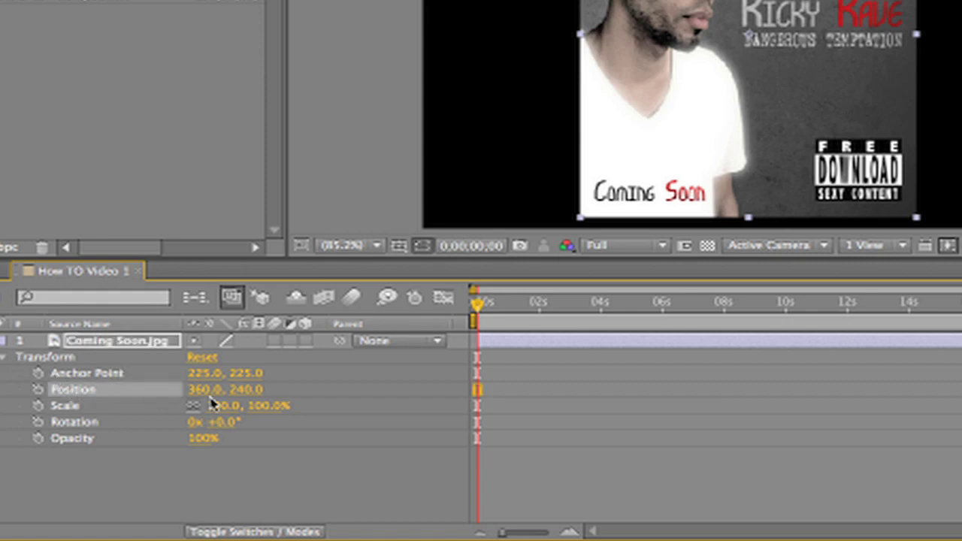
{"action": "left_click_drag", "start_coordinate": [200, 390], "coordinate": [217, 399]}
{"action": "key", "text": "ctrl+z"}
{"action": "key", "text": "ctrl+z"}
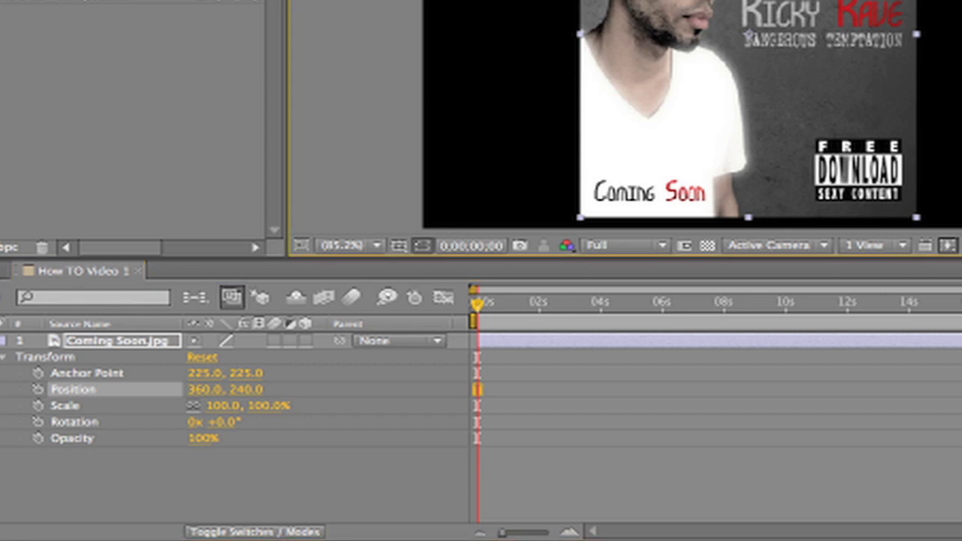
{"action": "left_click_drag", "start_coordinate": [676, 112], "coordinate": [834, 200]}
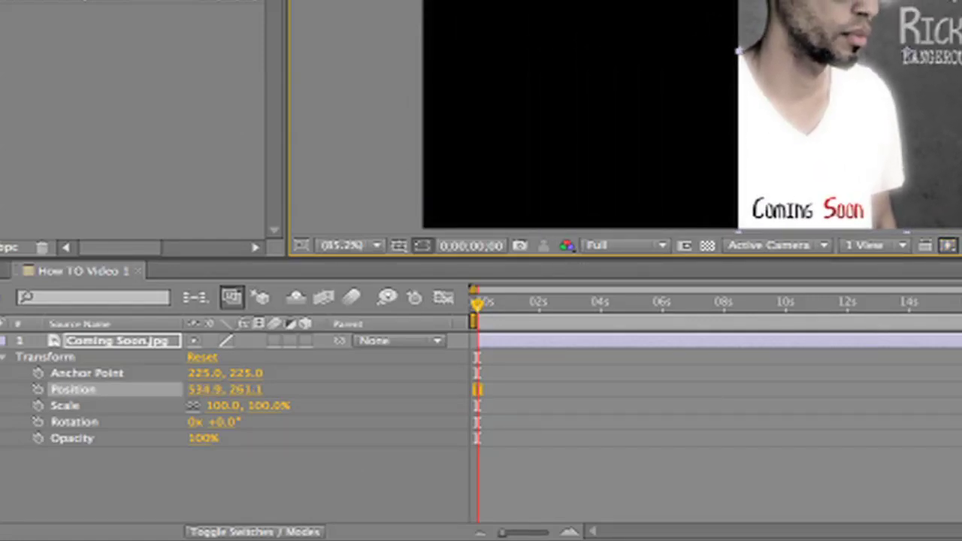
{"action": "key", "text": "ctrl+Home"}
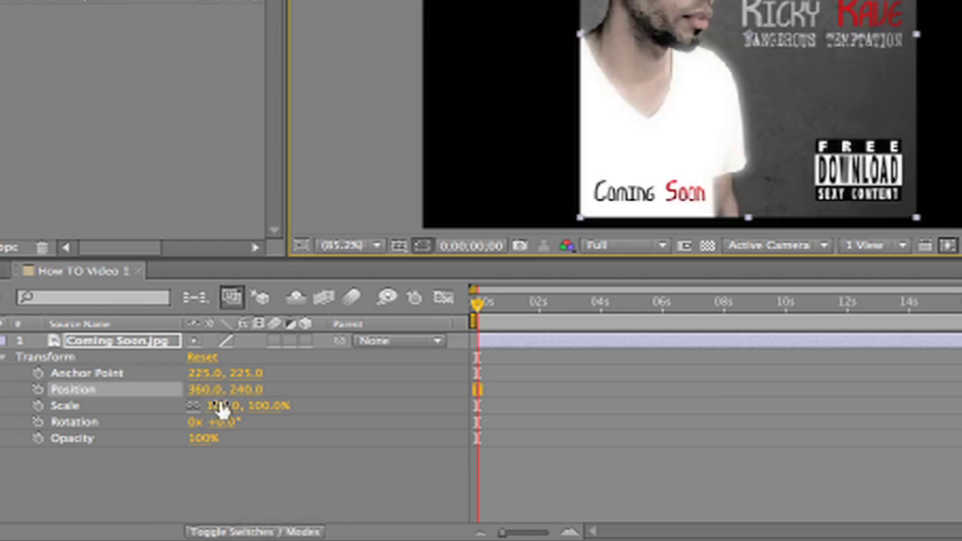
{"action": "left_click", "coordinate": [132, 410]}
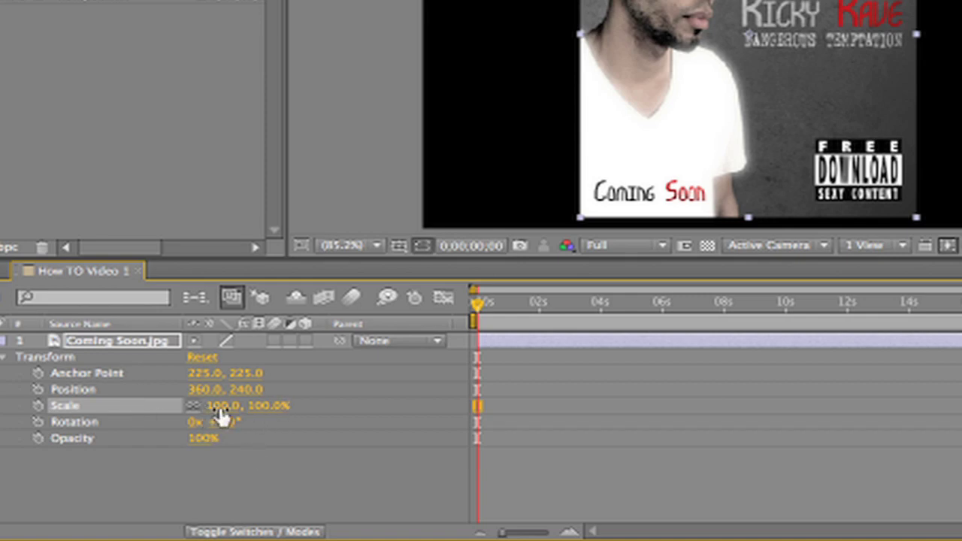
{"action": "left_click_drag", "start_coordinate": [214, 406], "coordinate": [669, 519]}
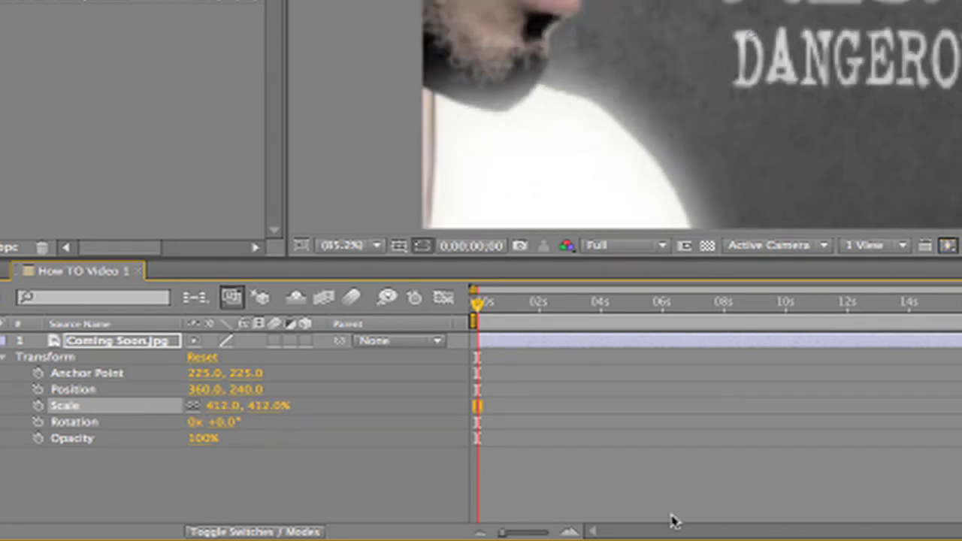
{"action": "key", "text": "ctrl+z"}
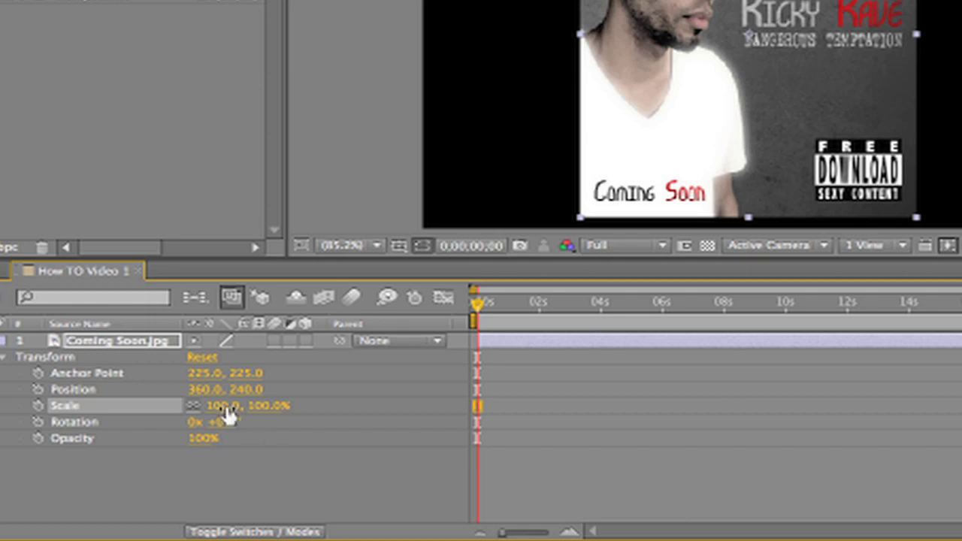
{"action": "left_click", "coordinate": [229, 417]}
{"action": "type", "text": "10000"}
{"action": "key", "text": "Return"}
{"action": "key", "text": "ctrl+z"}
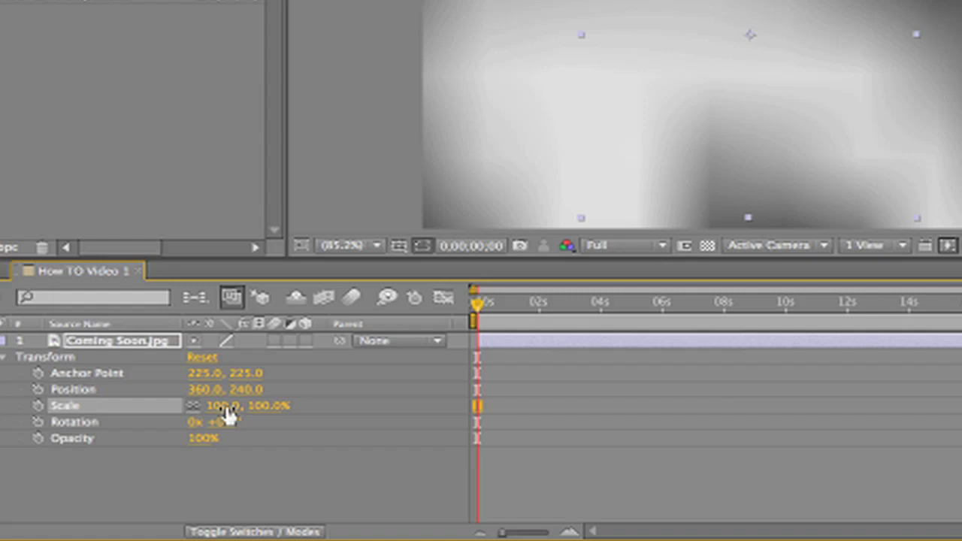
{"action": "left_click", "coordinate": [290, 481]}
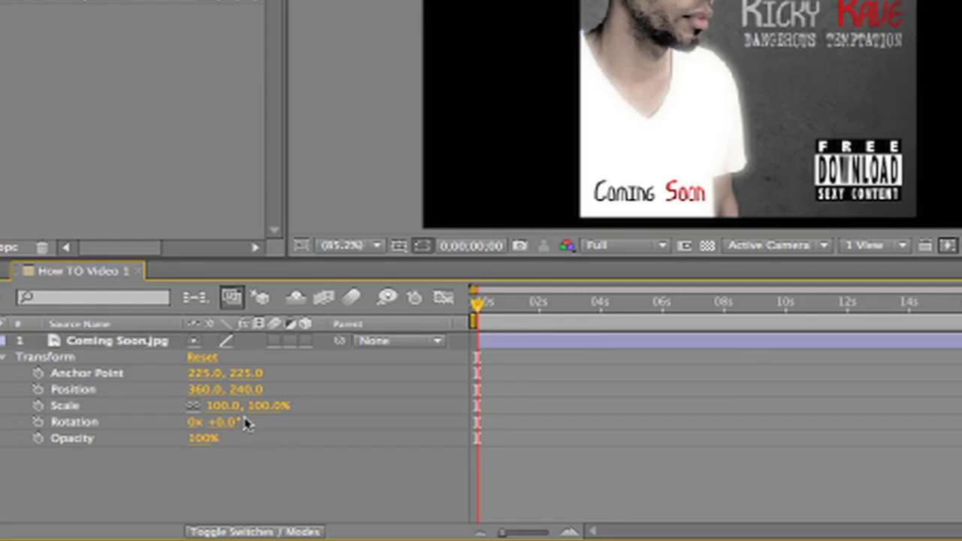
{"action": "left_click", "coordinate": [116, 341]}
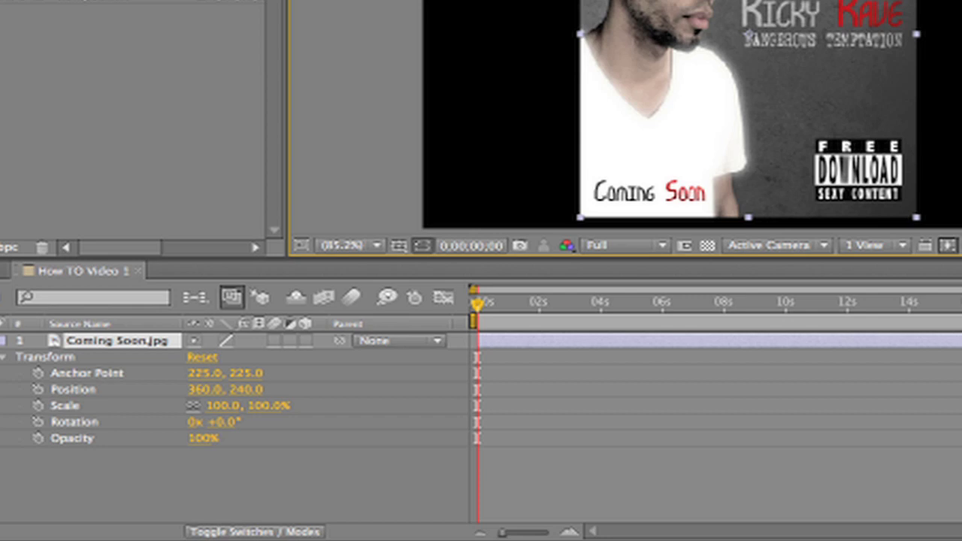
{"action": "mouse_move", "coordinate": [225, 405]}
{"action": "left_mouse_down"}
{"action": "mouse_move", "coordinate": [167, 405]}
{"action": "mouse_move", "coordinate": [255, 405]}
{"action": "mouse_move", "coordinate": [195, 405]}
{"action": "mouse_move", "coordinate": [225, 405]}
{"action": "left_mouse_up"}
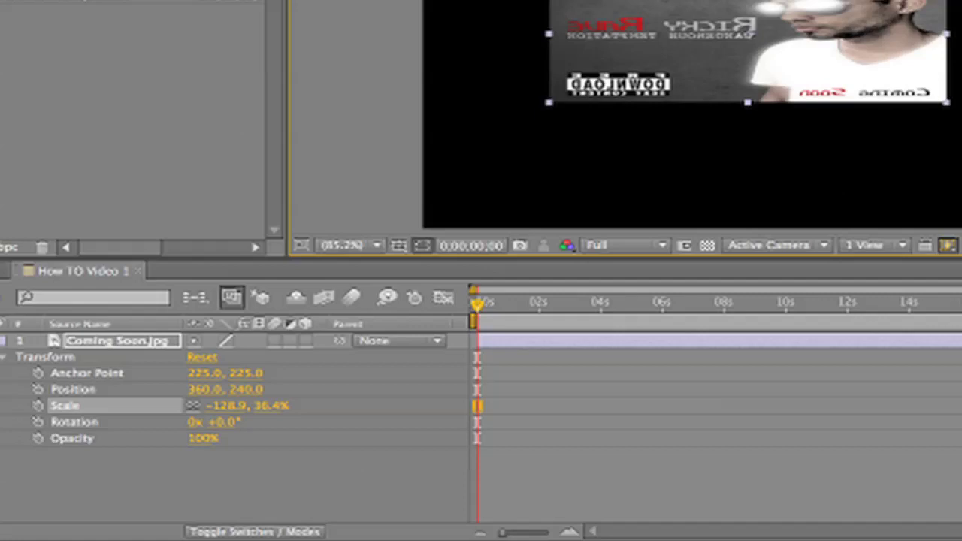
{"action": "left_click_drag", "start_coordinate": [548, 102], "coordinate": [435, 73]}
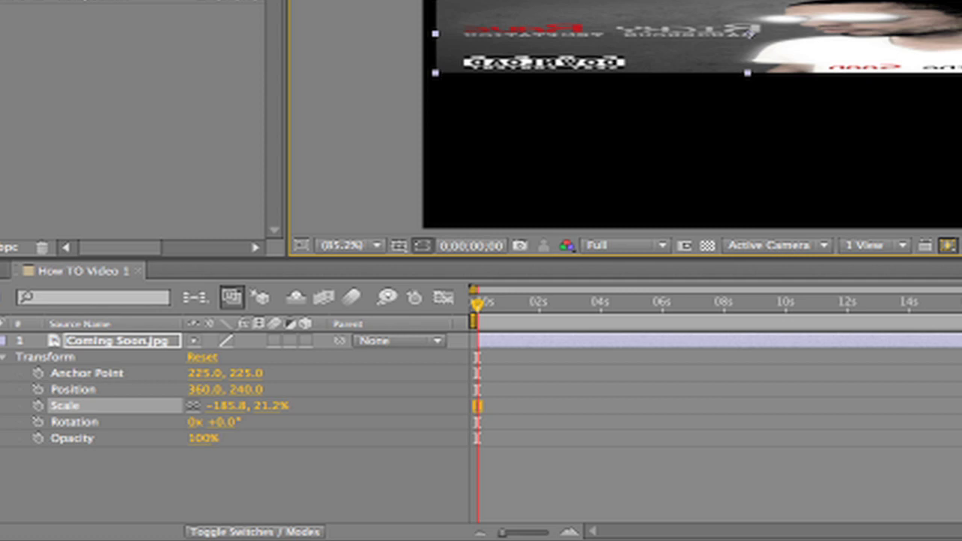
{"action": "left_click_drag", "start_coordinate": [435, 73], "coordinate": [492, 227]}
{"action": "left_click", "coordinate": [202, 356]}
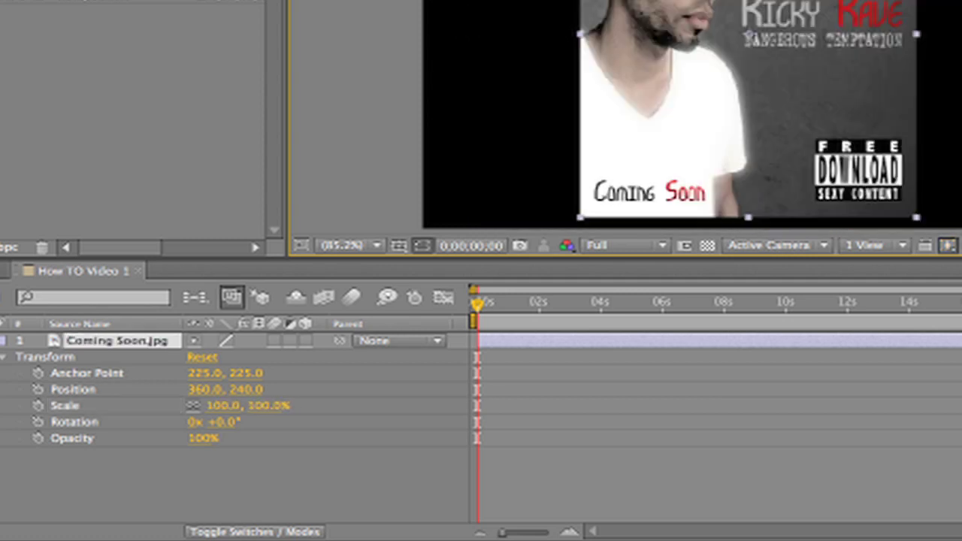
{"action": "left_click", "coordinate": [269, 489]}
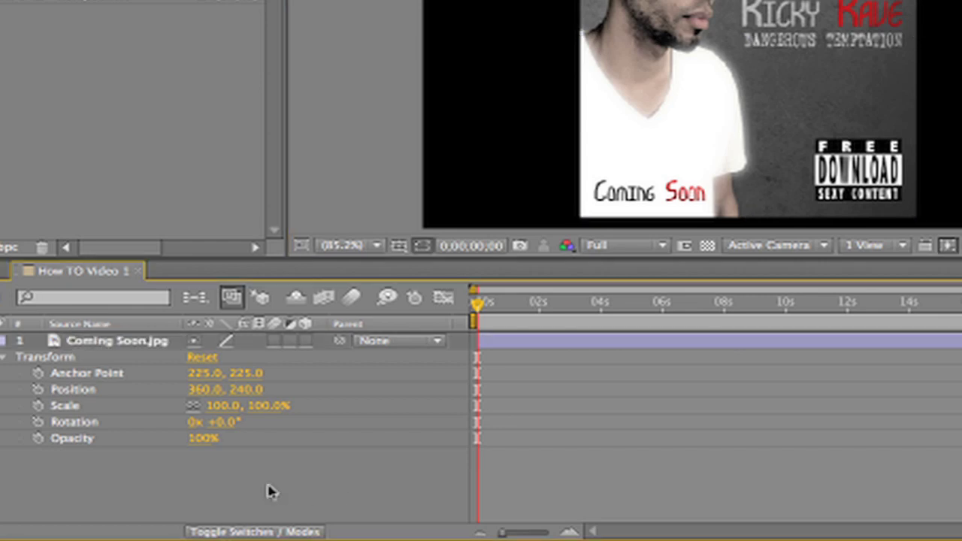
{"action": "left_click", "coordinate": [78, 439]}
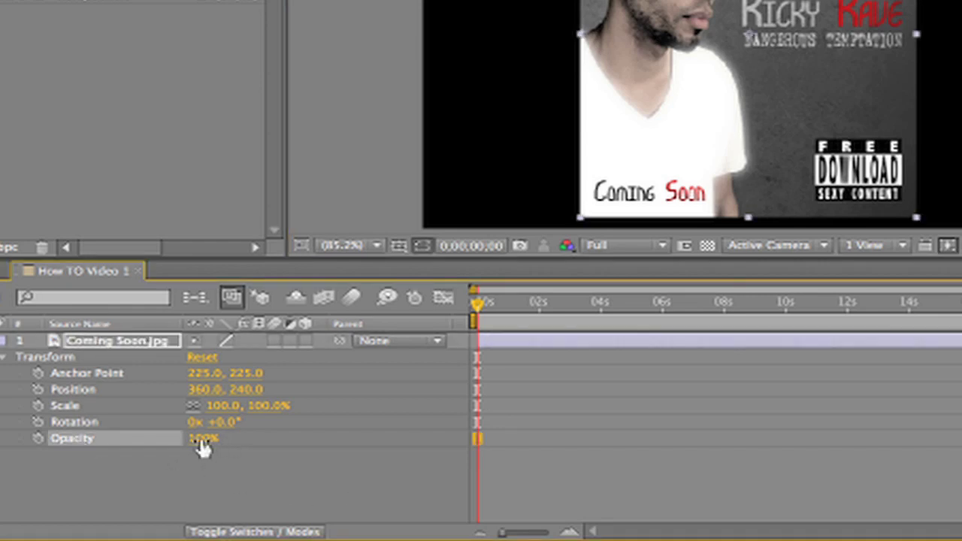
{"action": "mouse_move", "coordinate": [203, 447]}
{"action": "left_mouse_down"}
{"action": "mouse_move", "coordinate": [128, 447]}
{"action": "mouse_move", "coordinate": [132, 437]}
{"action": "mouse_move", "coordinate": [203, 438]}
{"action": "left_mouse_up"}
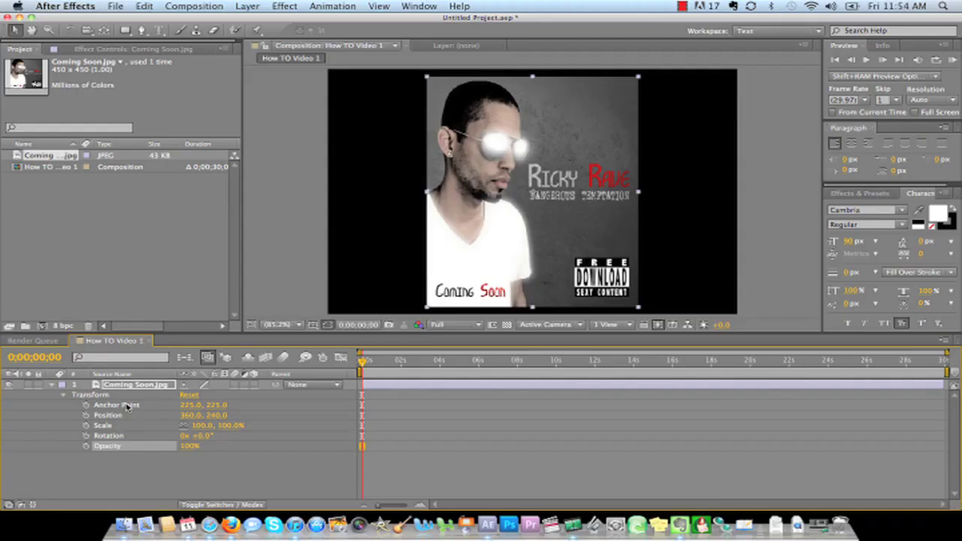
Collapse the Coming Soon.jpg layer to one row, scrub the timeline, and play a preview
{"action": "left_click", "coordinate": [63, 395]}
{"action": "left_click", "coordinate": [51, 384]}
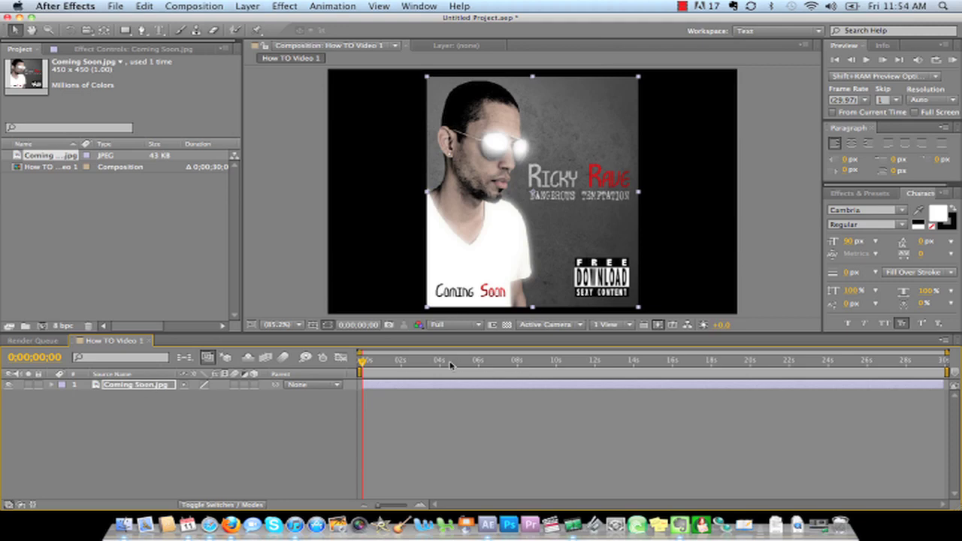
{"action": "left_click_drag", "start_coordinate": [451, 362], "coordinate": [748, 400]}
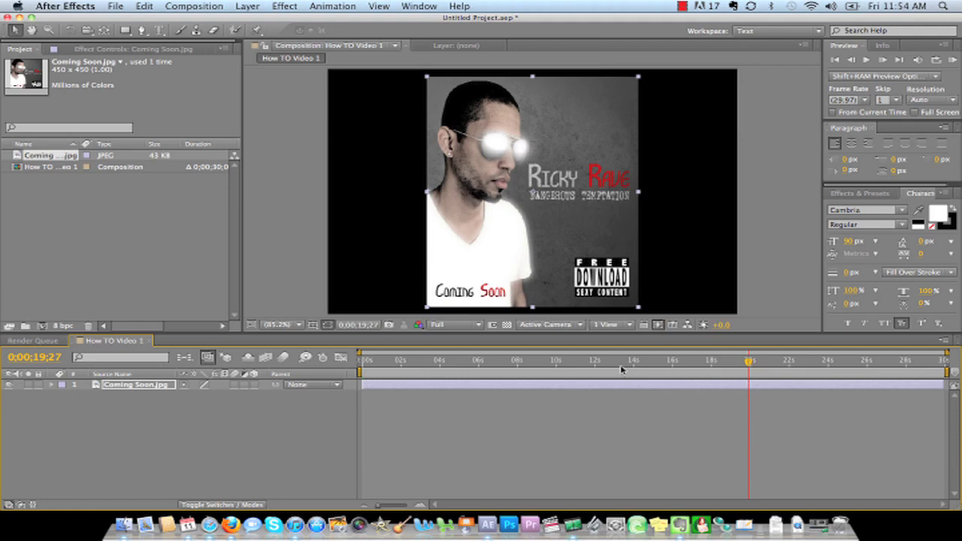
{"action": "left_click_drag", "start_coordinate": [622, 369], "coordinate": [708, 365]}
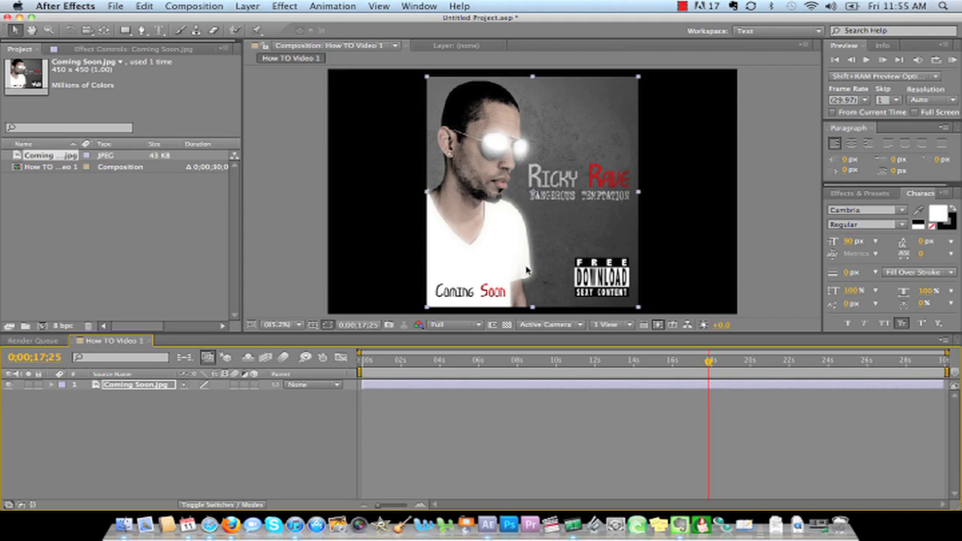
{"action": "key", "text": "space"}
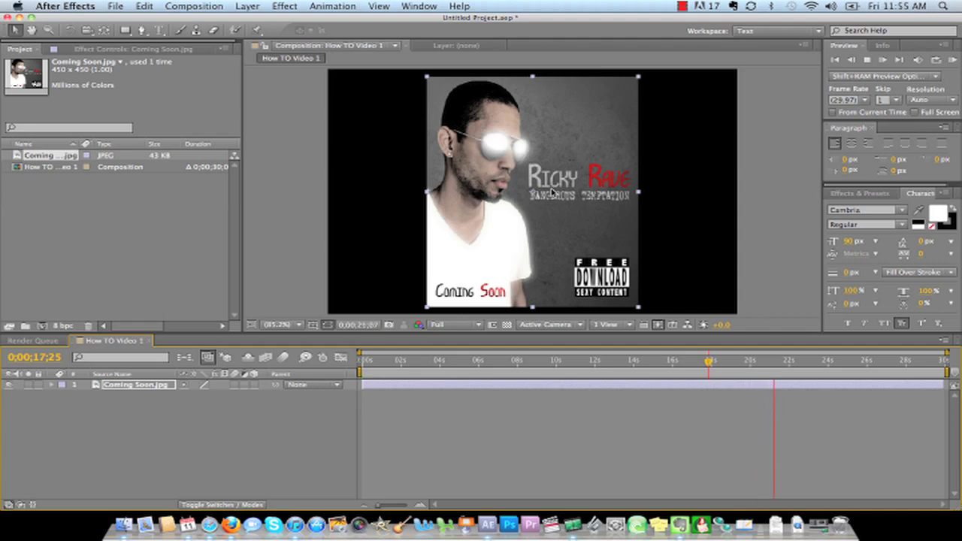
{"action": "key", "text": "space"}
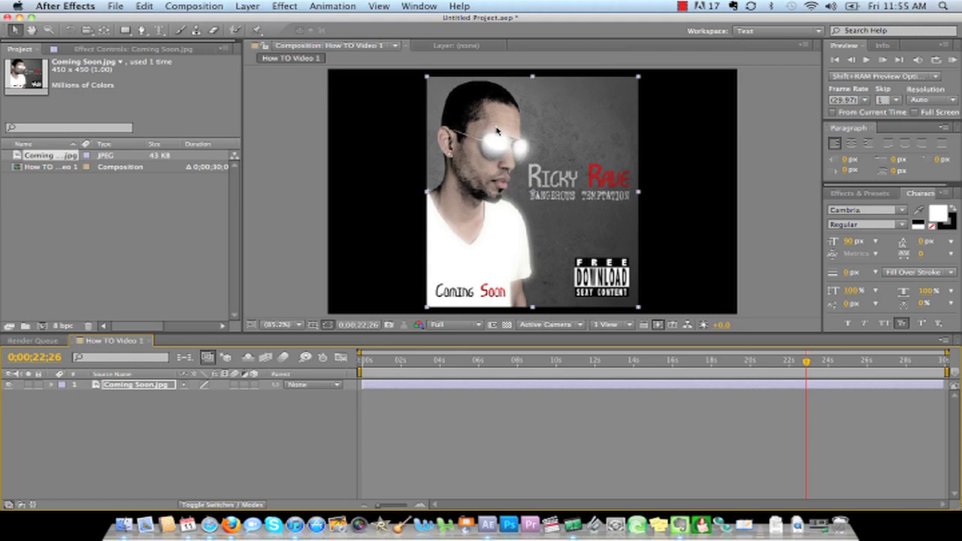
{"action": "left_click", "coordinate": [254, 414]}
Flip the Coming Soon.jpg layer horizontally via Layer > Transform, then undo the flip
{"action": "left_click", "coordinate": [189, 6]}
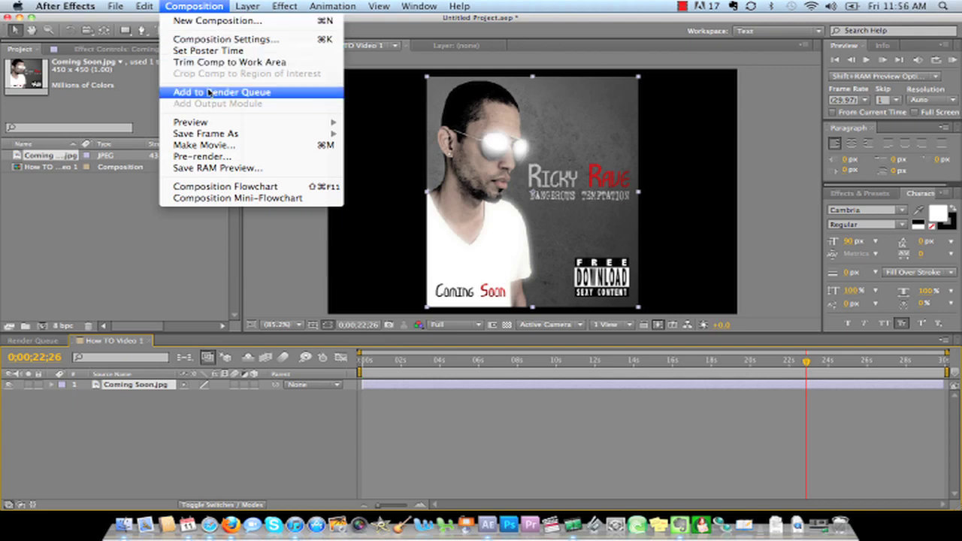
{"action": "mouse_move", "coordinate": [247, 6]}
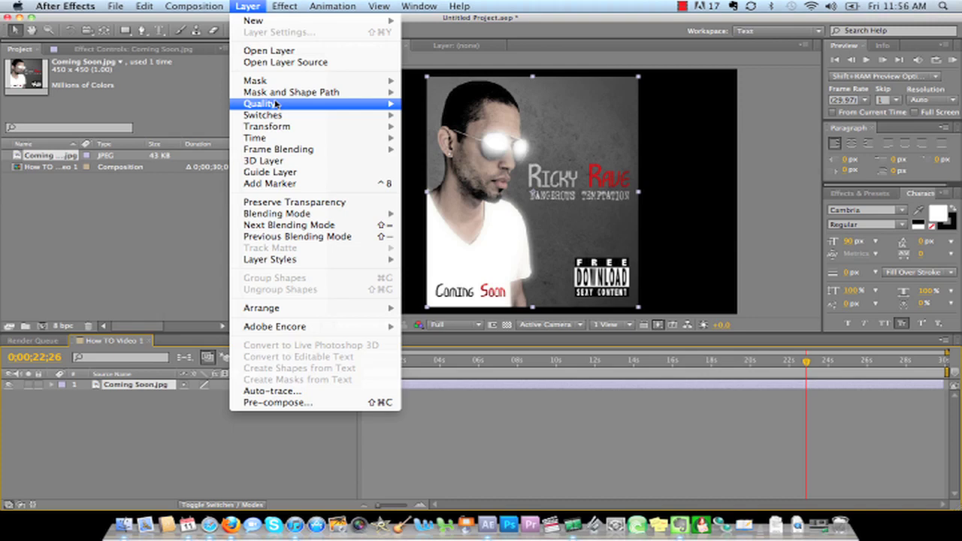
{"action": "mouse_move", "coordinate": [283, 126]}
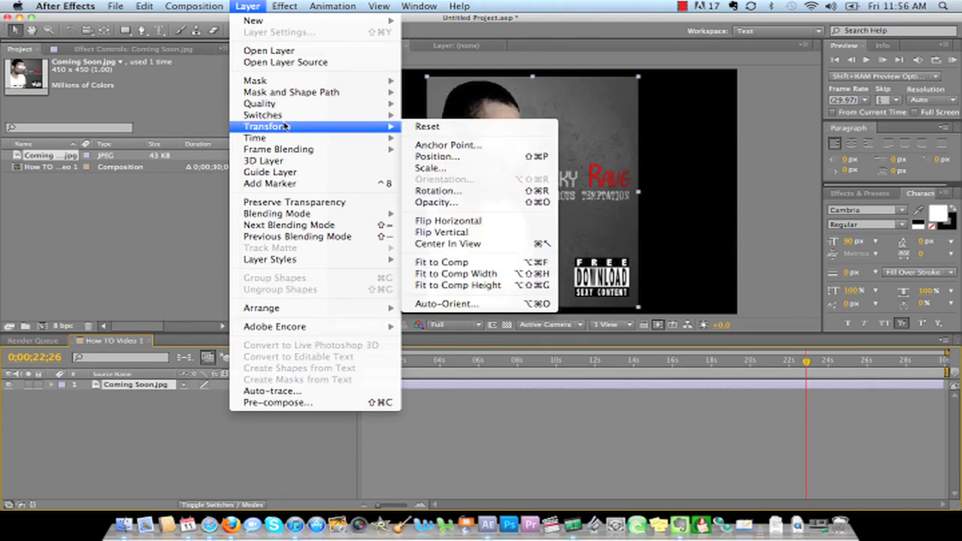
{"action": "left_click", "coordinate": [449, 220]}
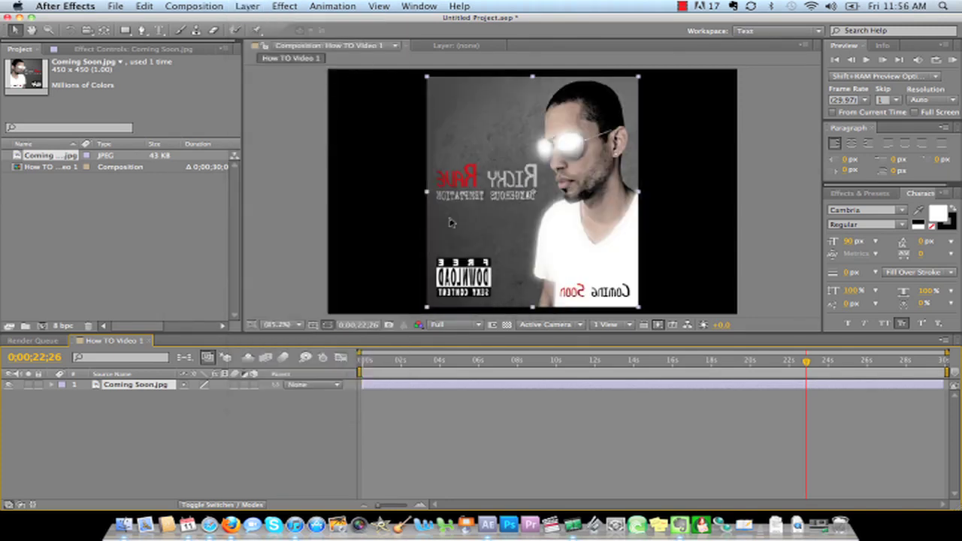
{"action": "key", "text": "super+z"}
{"action": "left_click", "coordinate": [248, 6]}
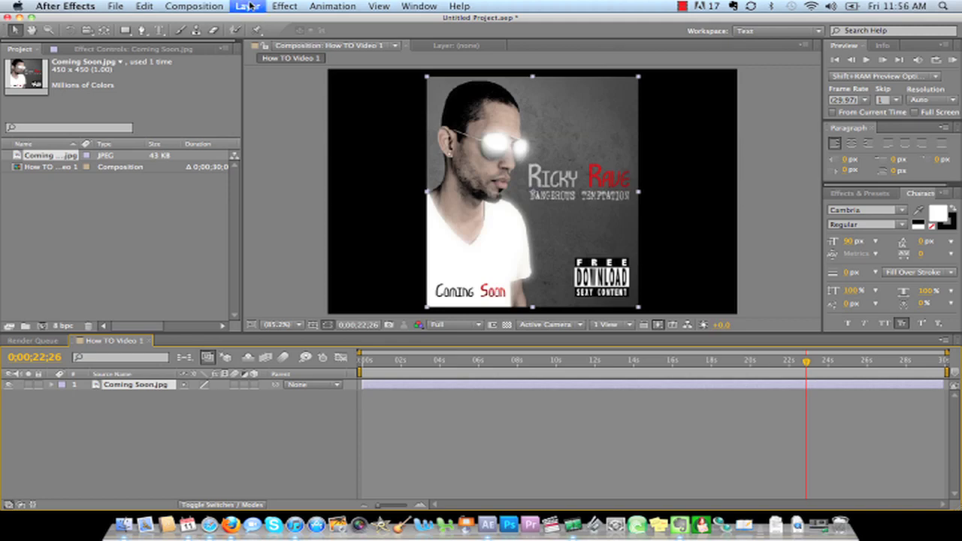
{"action": "mouse_move", "coordinate": [313, 150]}
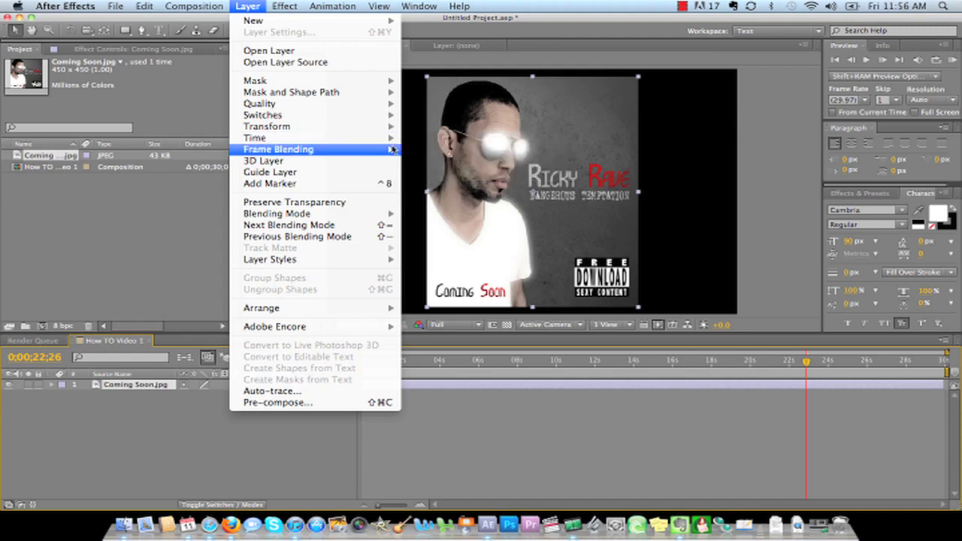
Apply Effect > Blur & Sharpen > Fast Blur to Coming Soon.jpg, leaving Blurriness at 0.0
{"action": "mouse_move", "coordinate": [276, 6]}
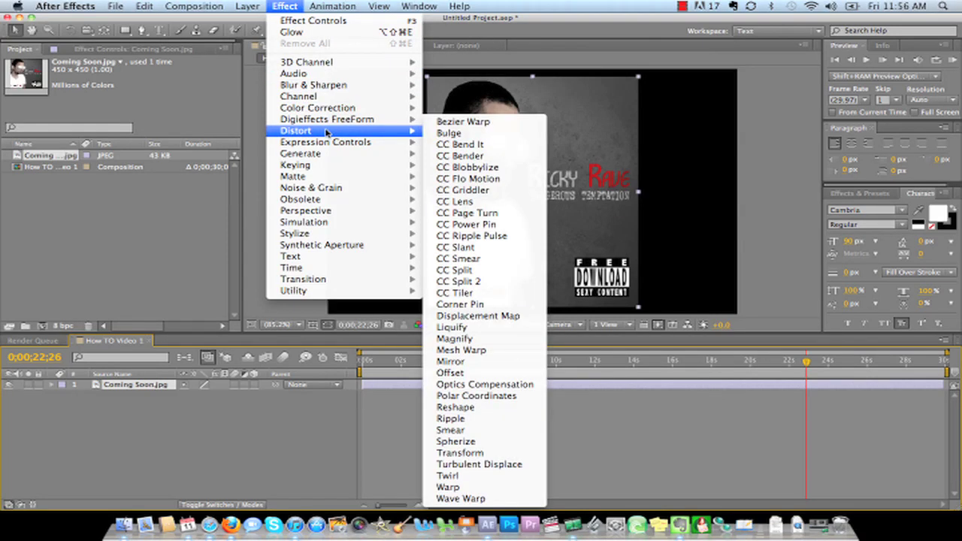
{"action": "mouse_move", "coordinate": [327, 166]}
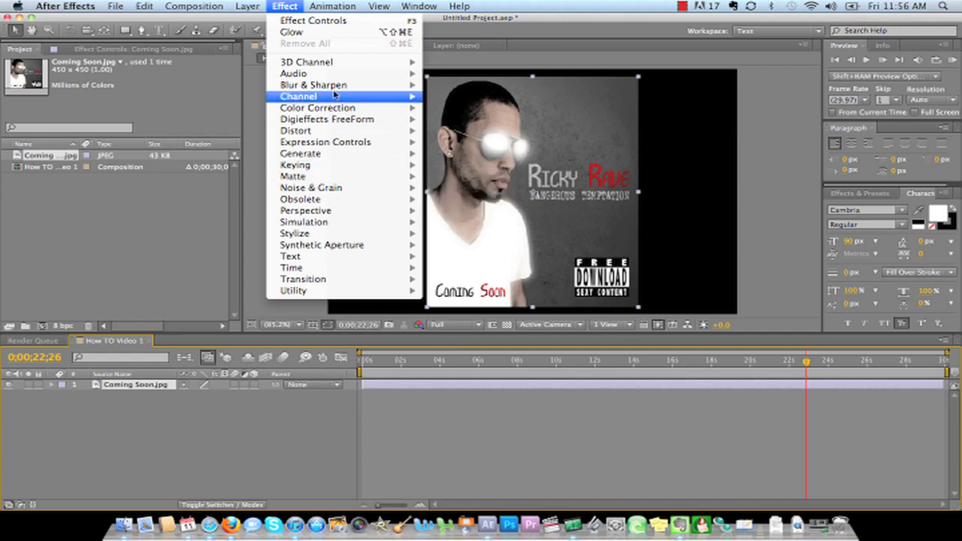
{"action": "mouse_move", "coordinate": [335, 89]}
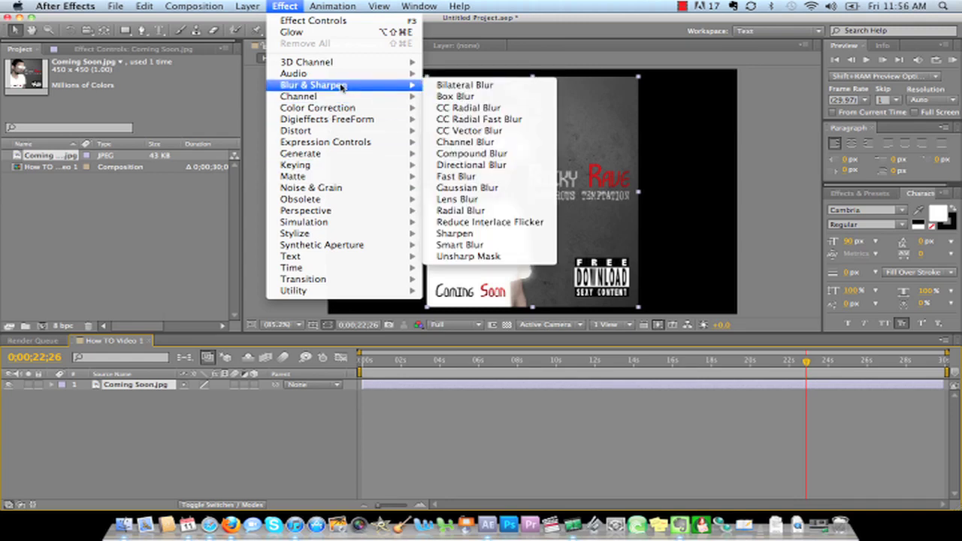
{"action": "left_click", "coordinate": [459, 176]}
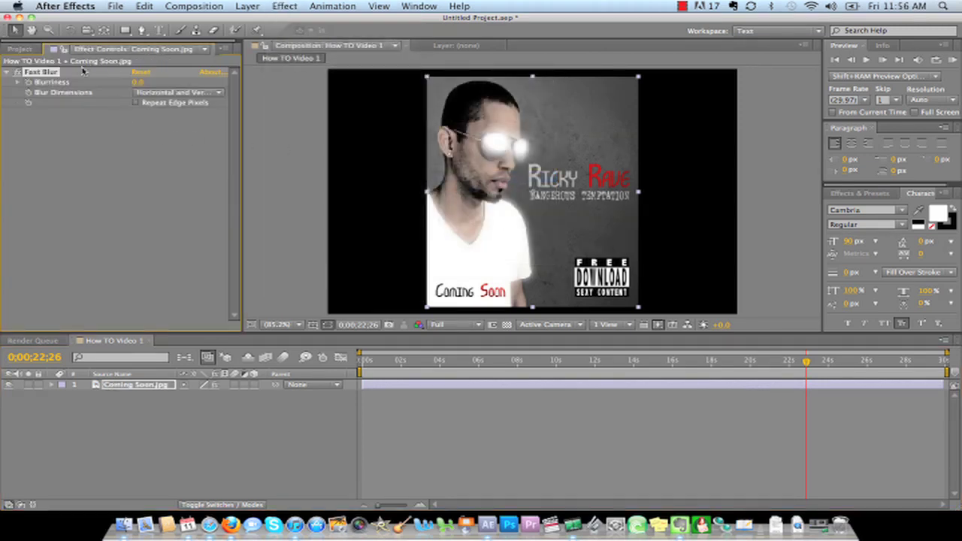
{"action": "left_click", "coordinate": [137, 82]}
{"action": "type", "text": "20"}
{"action": "key", "text": "Return"}
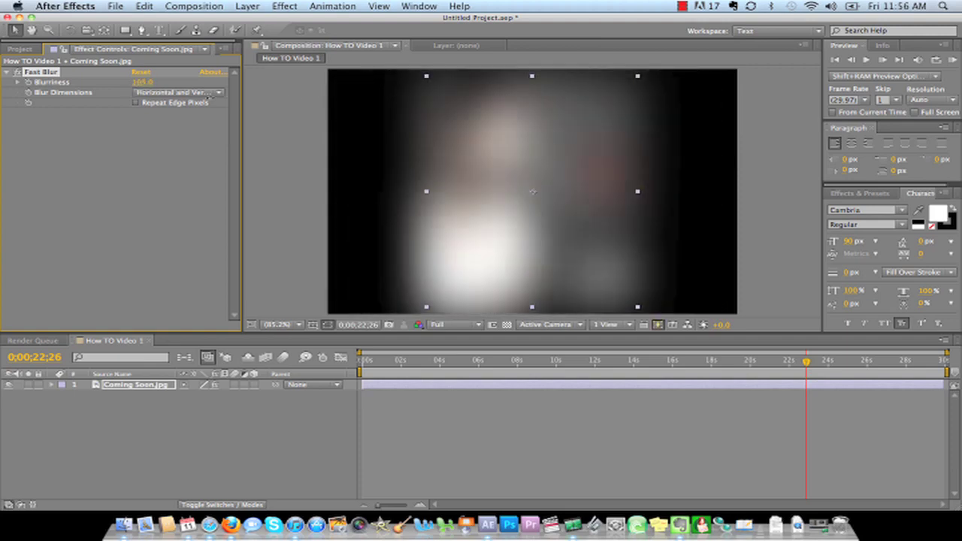
{"action": "left_click_drag", "start_coordinate": [139, 82], "coordinate": [160, 101]}
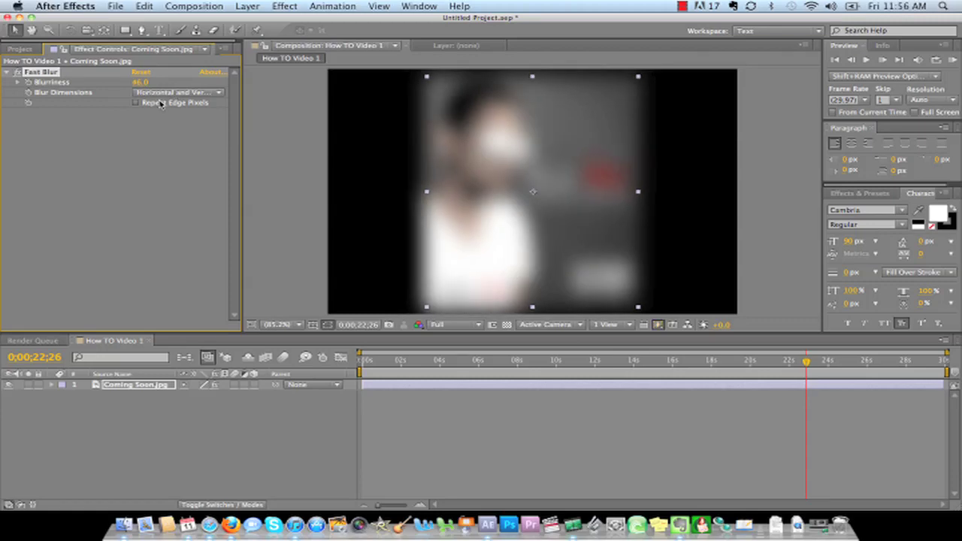
{"action": "key", "text": "super+z"}
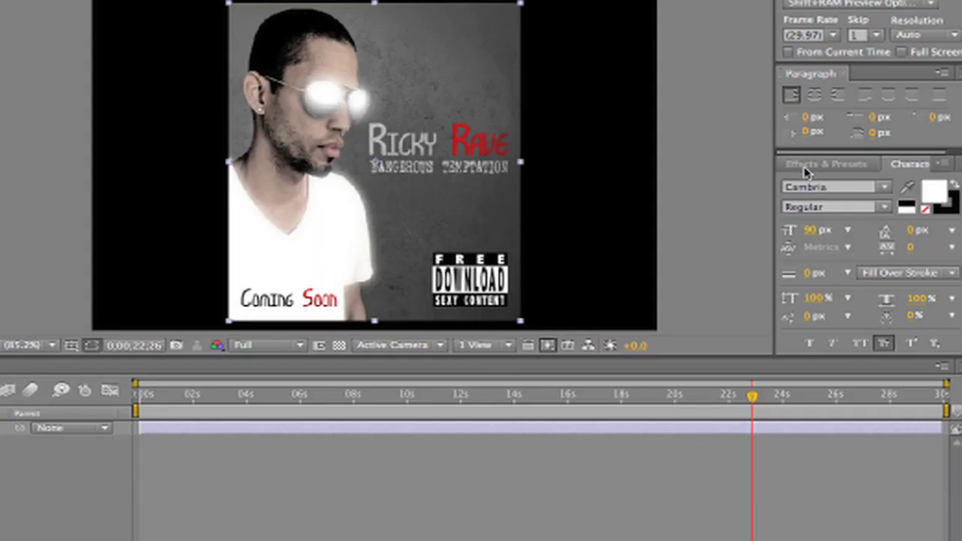
{"action": "left_click", "coordinate": [805, 166]}
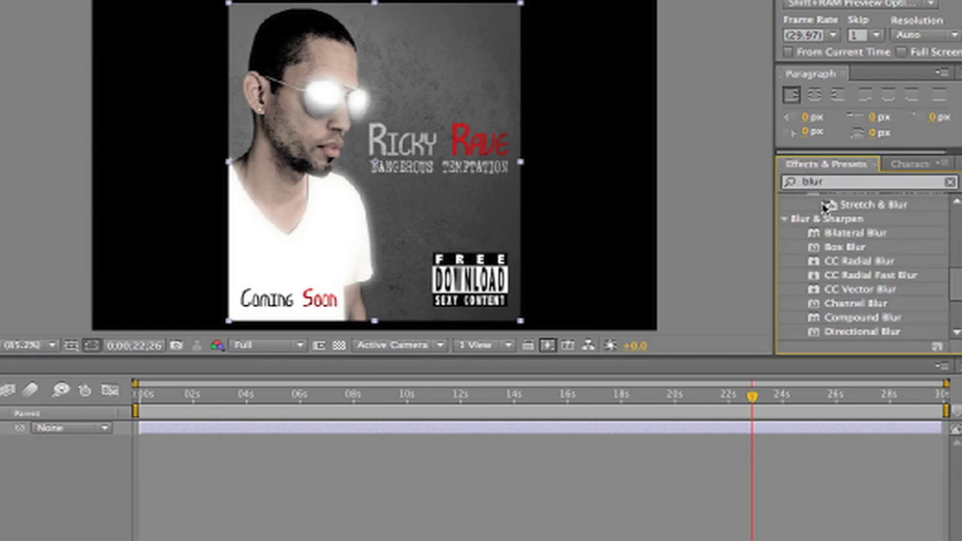
{"action": "left_click", "coordinate": [950, 182]}
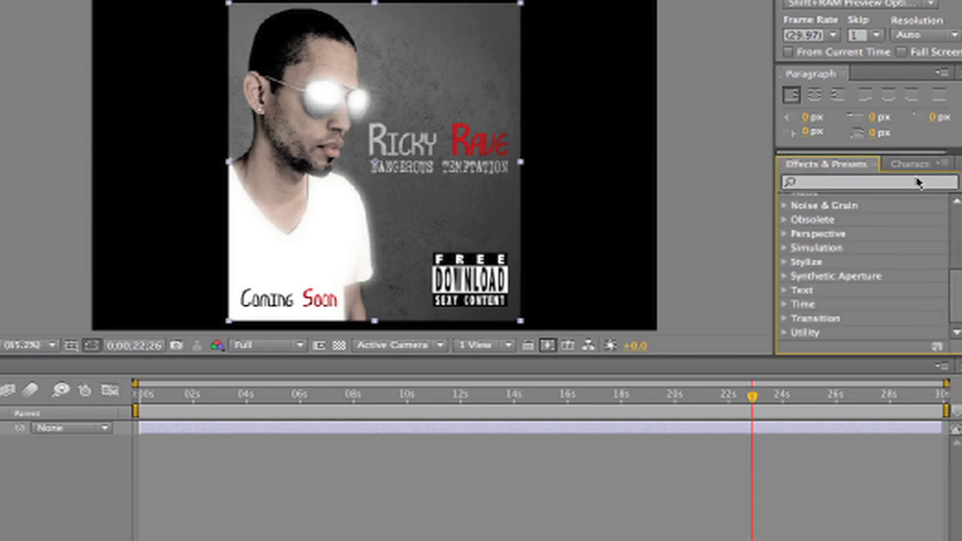
{"action": "left_click", "coordinate": [907, 184]}
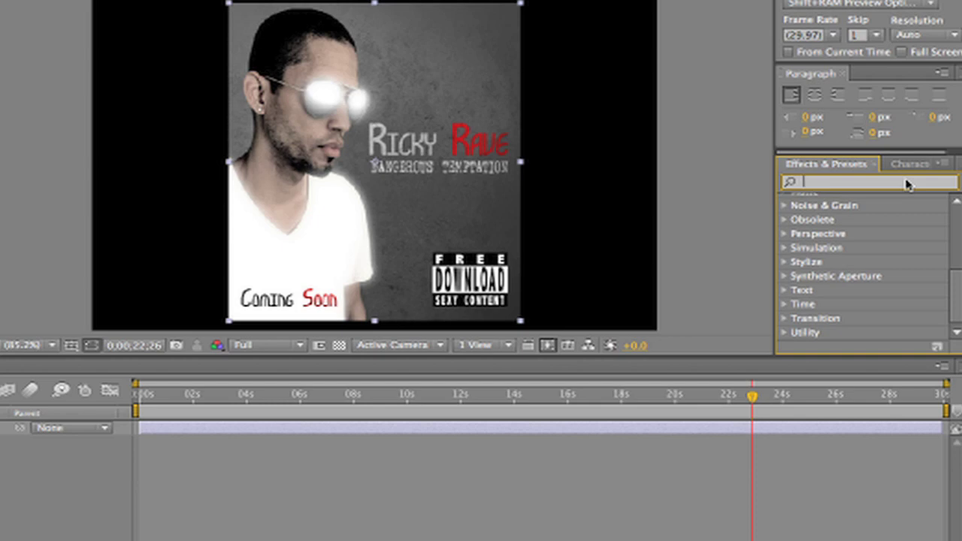
{"action": "type", "text": "blur"}
{"action": "key", "text": "BackSpace"}
{"action": "key", "text": "BackSpace"}
{"action": "key", "text": "BackSpace"}
{"action": "key", "text": "BackSpace"}
{"action": "type", "text": "text"}
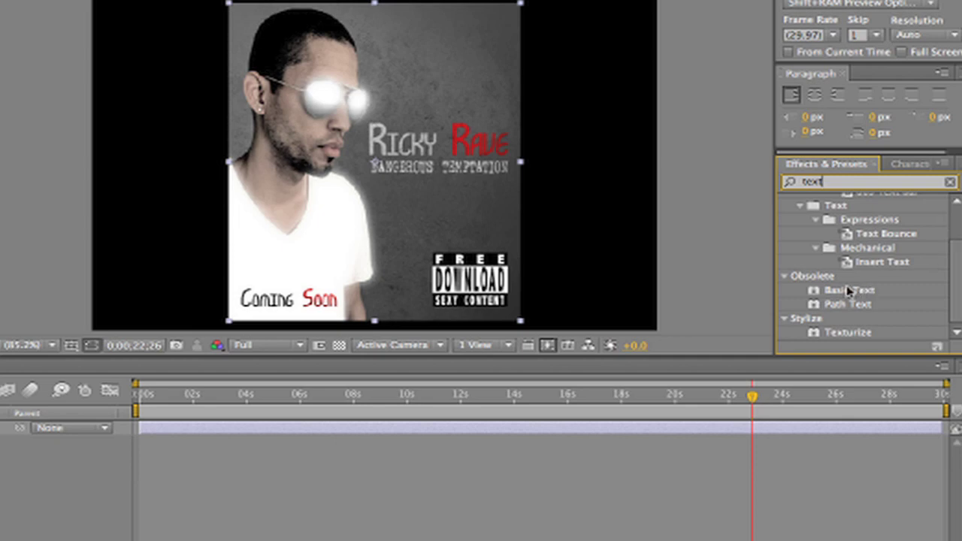
{"action": "scroll", "coordinate": [848, 289], "scroll_direction": "up", "scroll_amount": 3}
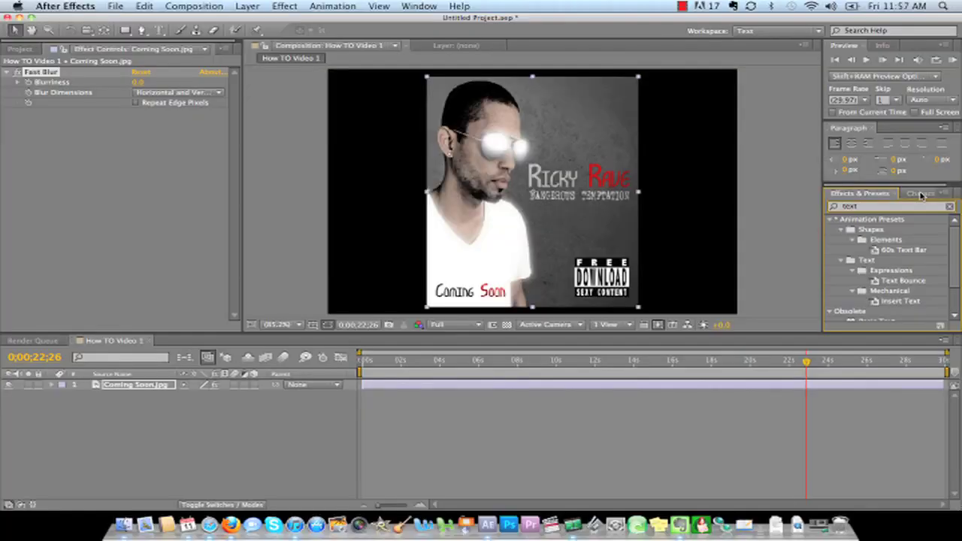
{"action": "left_click", "coordinate": [921, 195]}
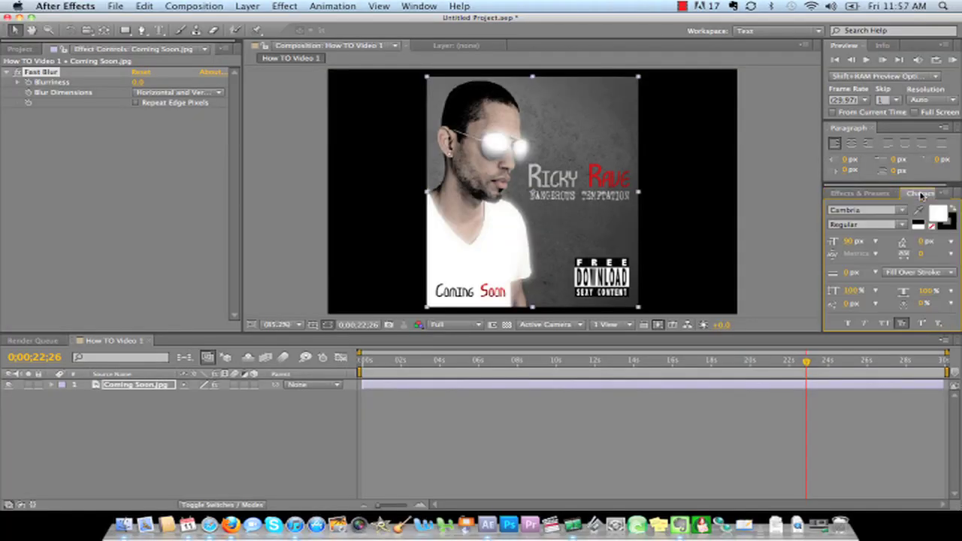